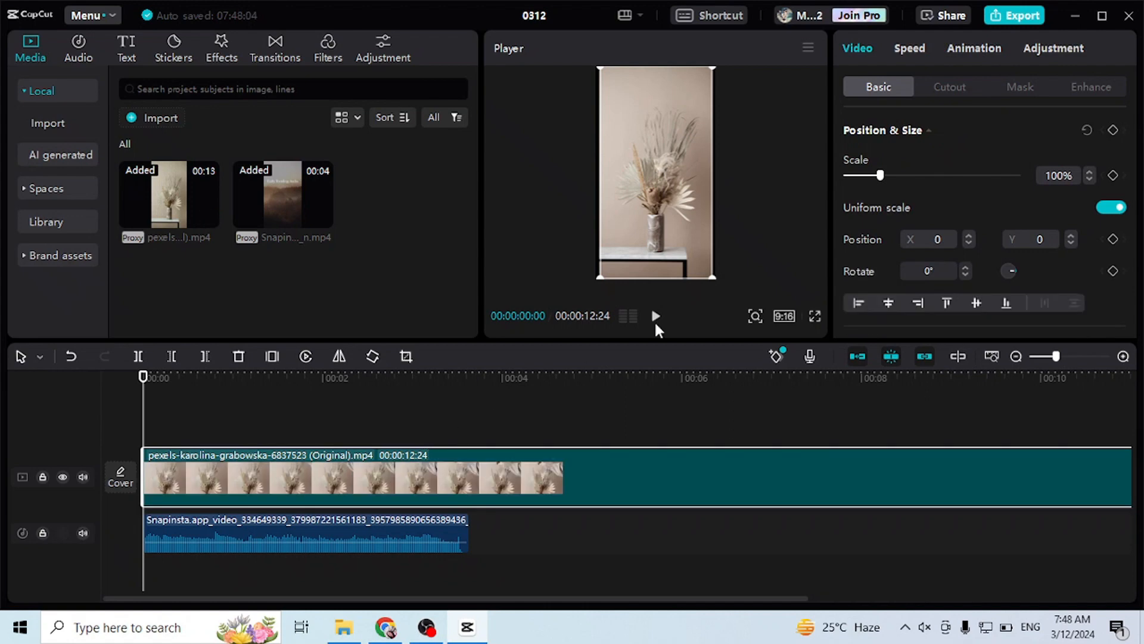
- Scale the flower video up to 110% so it fills the frame
drag(599, 277, 586, 280)
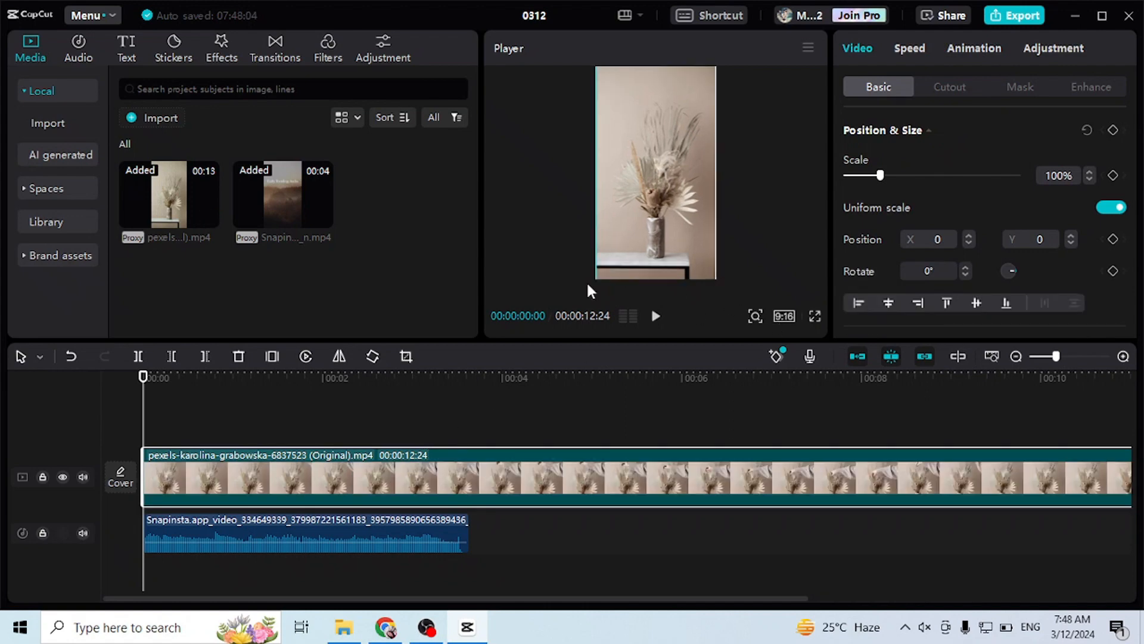
click(1086, 170)
click(1086, 170)
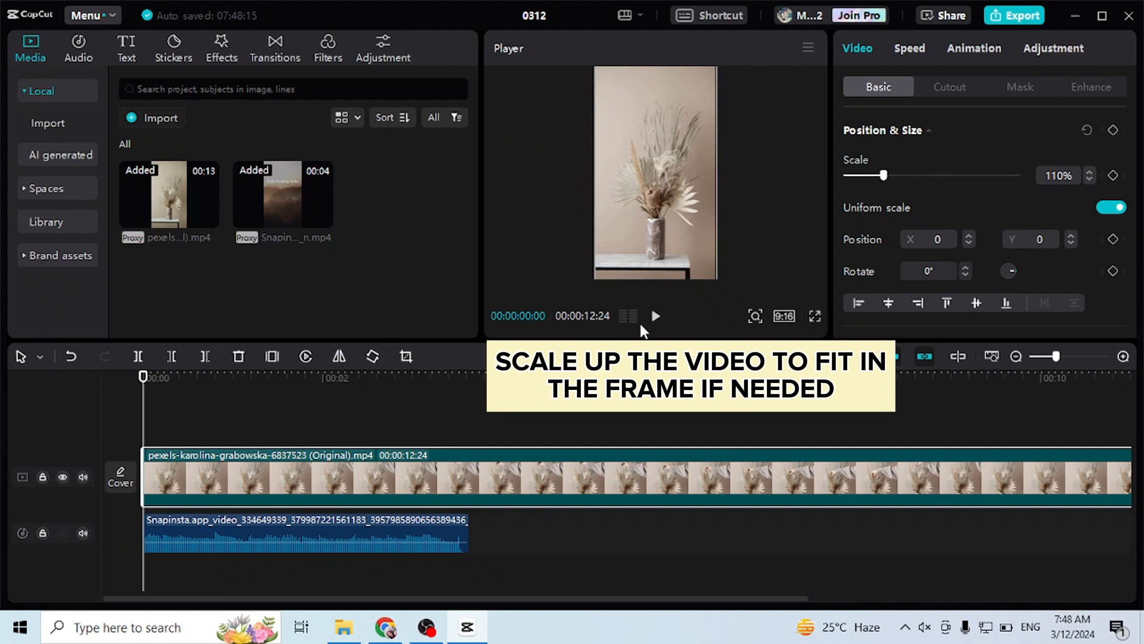
- Cut off and delete the short opening section of the flower video, and play the result
drag(241, 407, 209, 407)
click(174, 472)
key(Delete)
click(656, 316)
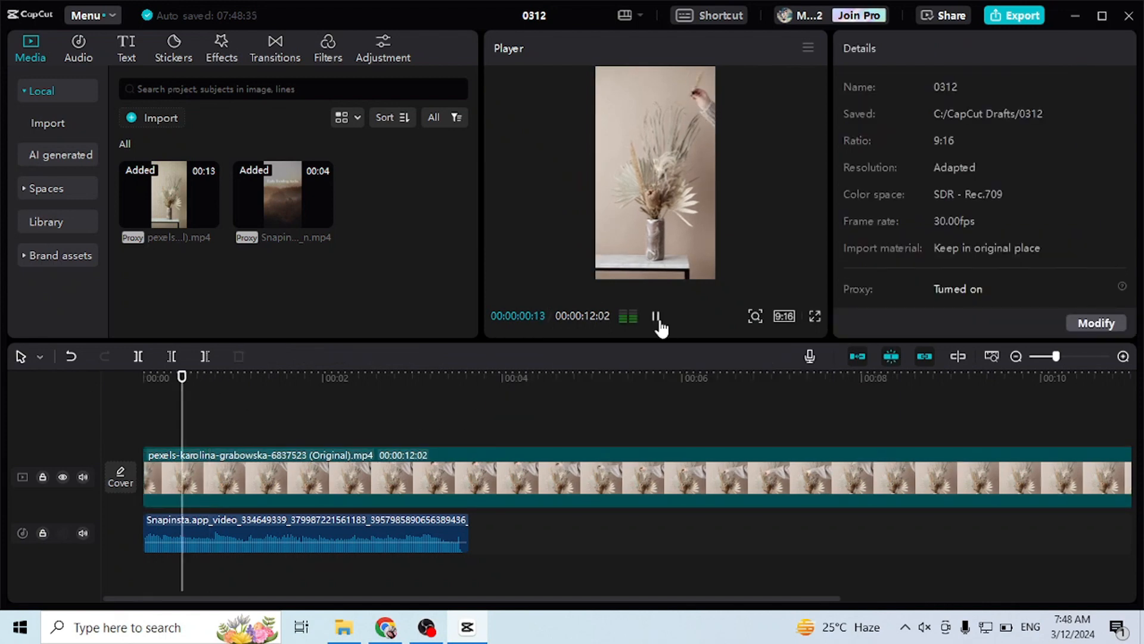
- Split the video at 00:00:08:11 and delete the section after the split
click(566, 375)
click(508, 470)
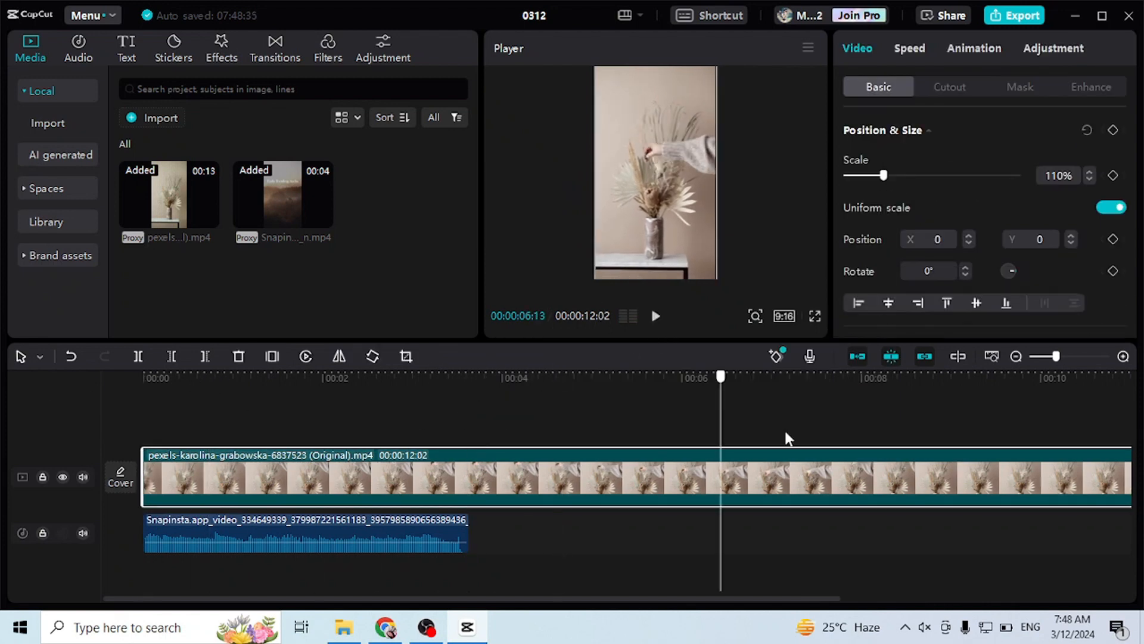
click(892, 475)
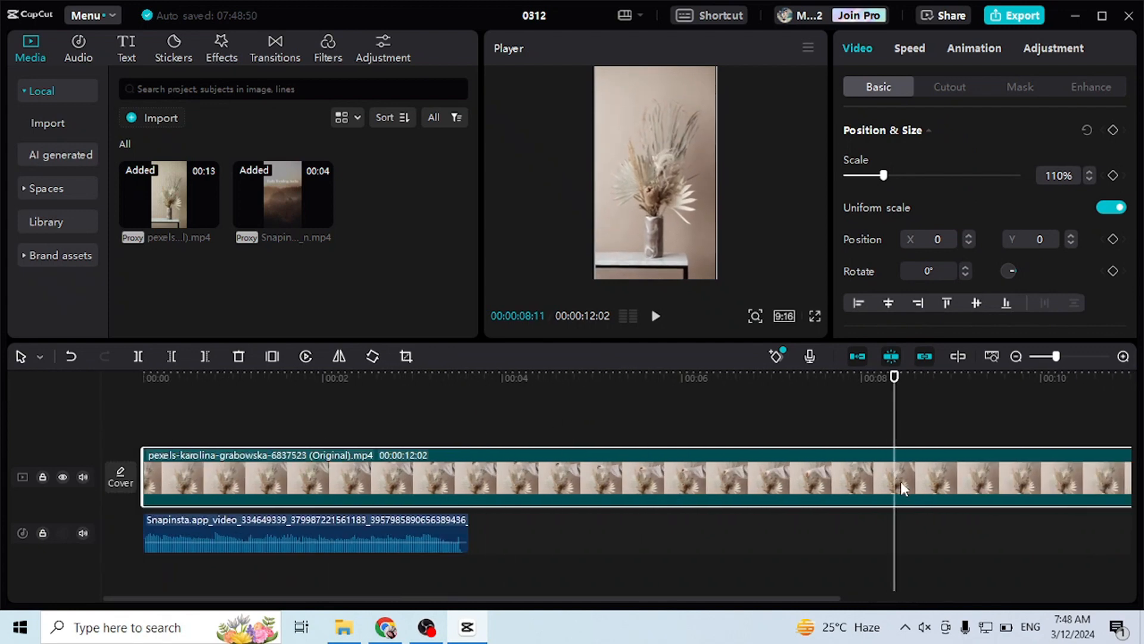
key(ctrl+b)
key(Delete)
key(ctrl+z)
click(925, 483)
key(Delete)
- Try a 2.0x speed on the trimmed video clip and play it from the start
click(512, 491)
click(910, 50)
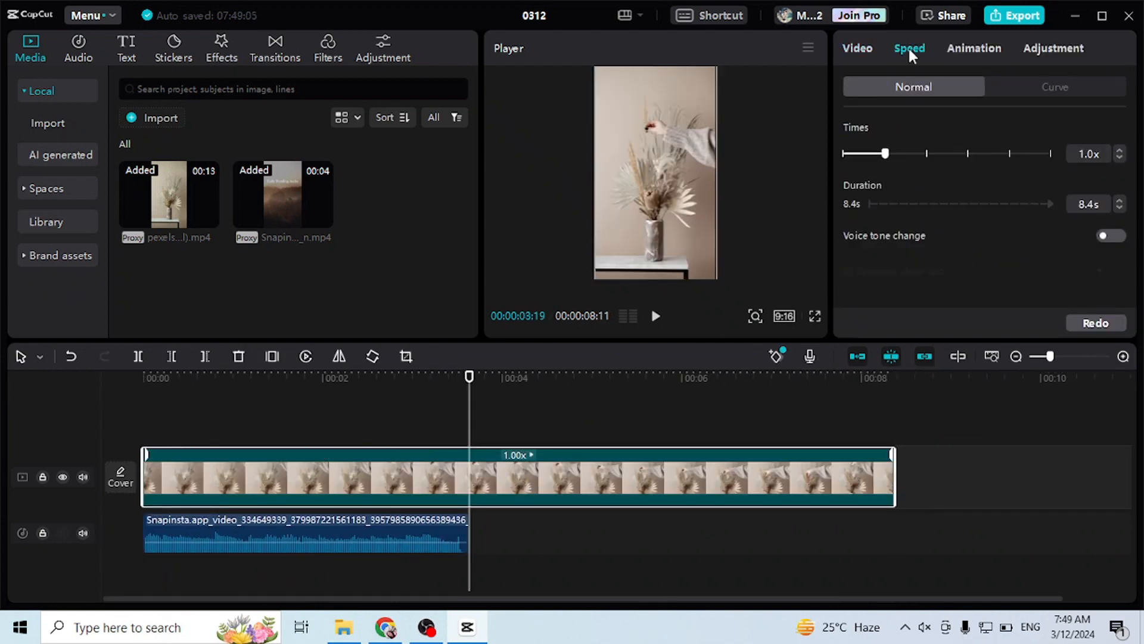
drag(885, 154, 926, 154)
drag(469, 377, 140, 393)
click(655, 316)
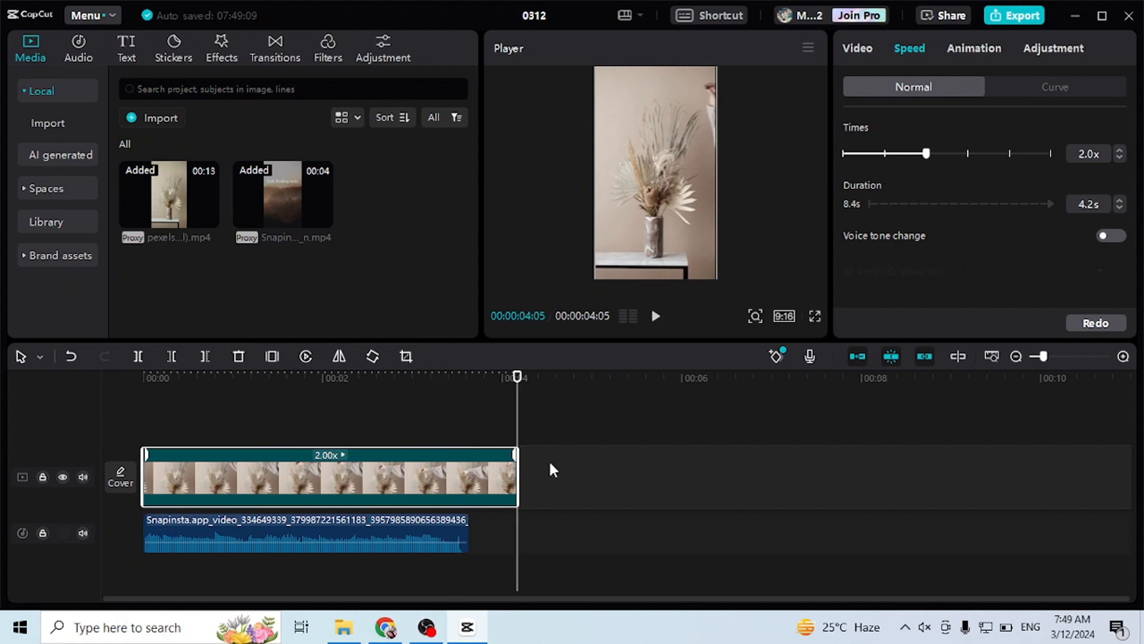
- Set the video clip's speed to 2.4x and extend its end to match the end of the audio
drag(926, 153, 932, 154)
click(656, 316)
drag(930, 152, 932, 153)
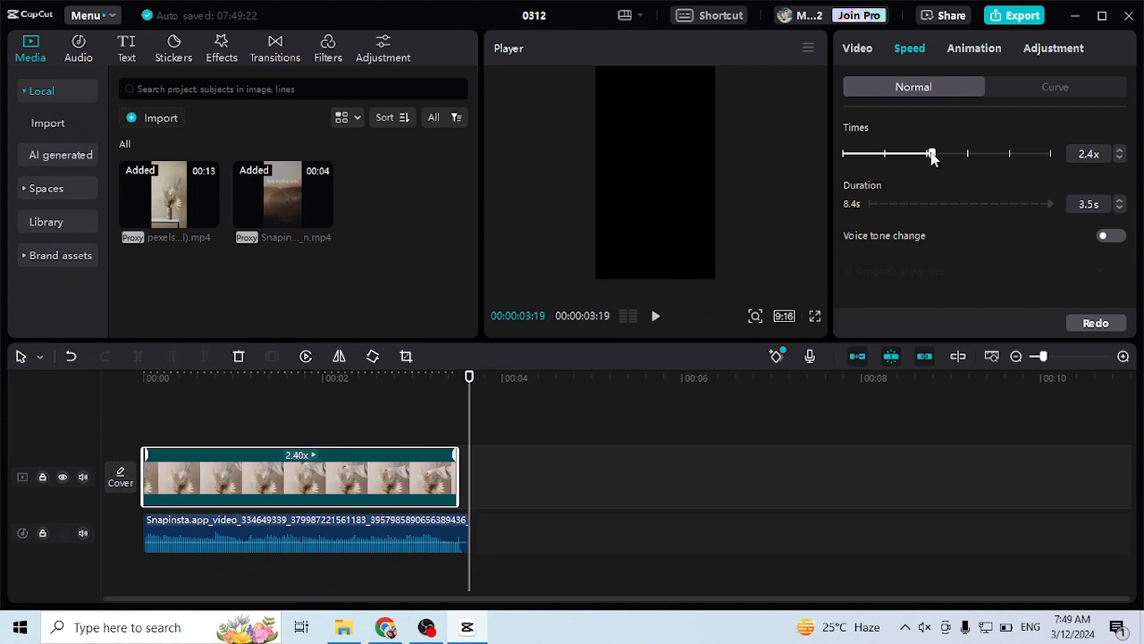
drag(454, 462, 464, 463)
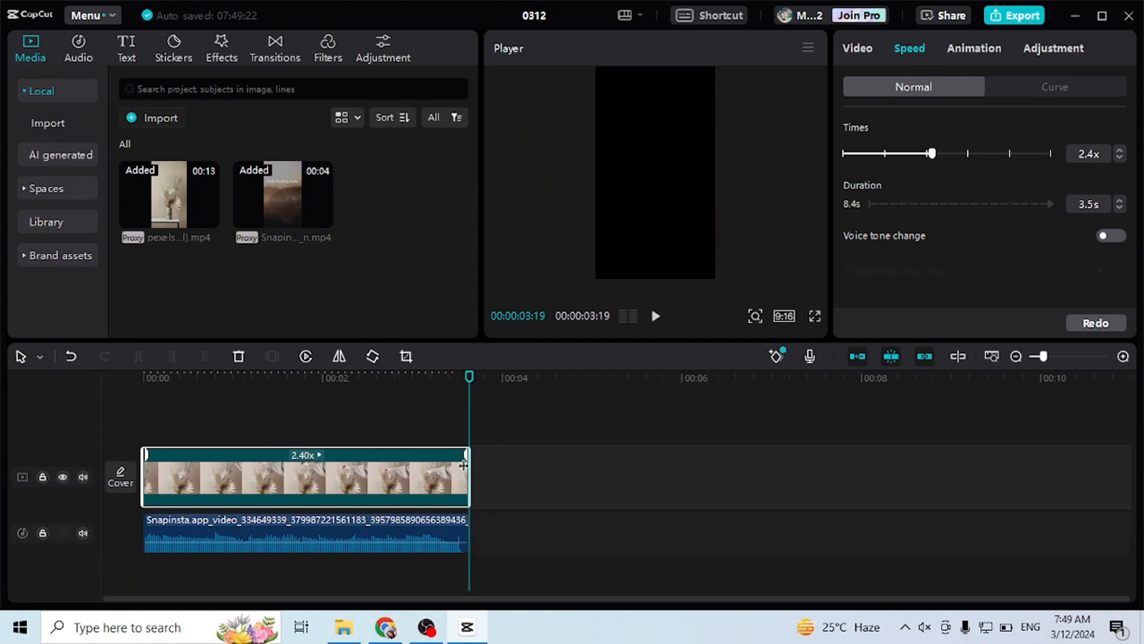
drag(470, 376, 4, 410)
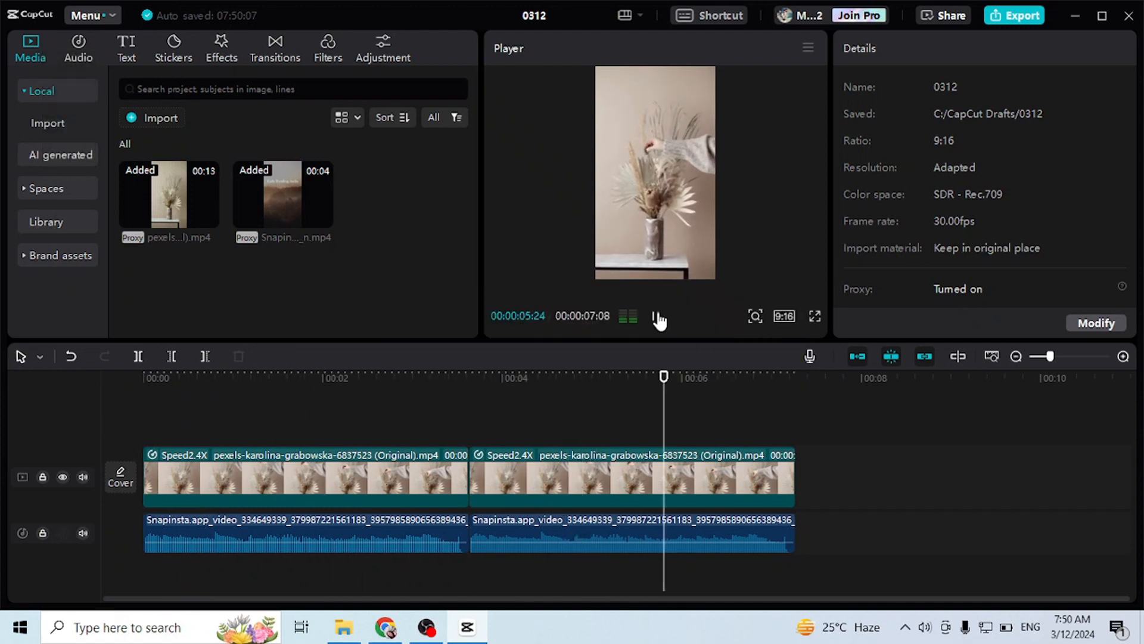
- Move the second audio clip to its own track starting at 00:00:03:15, and trim the first video clip to end there
drag(501, 532, 495, 567)
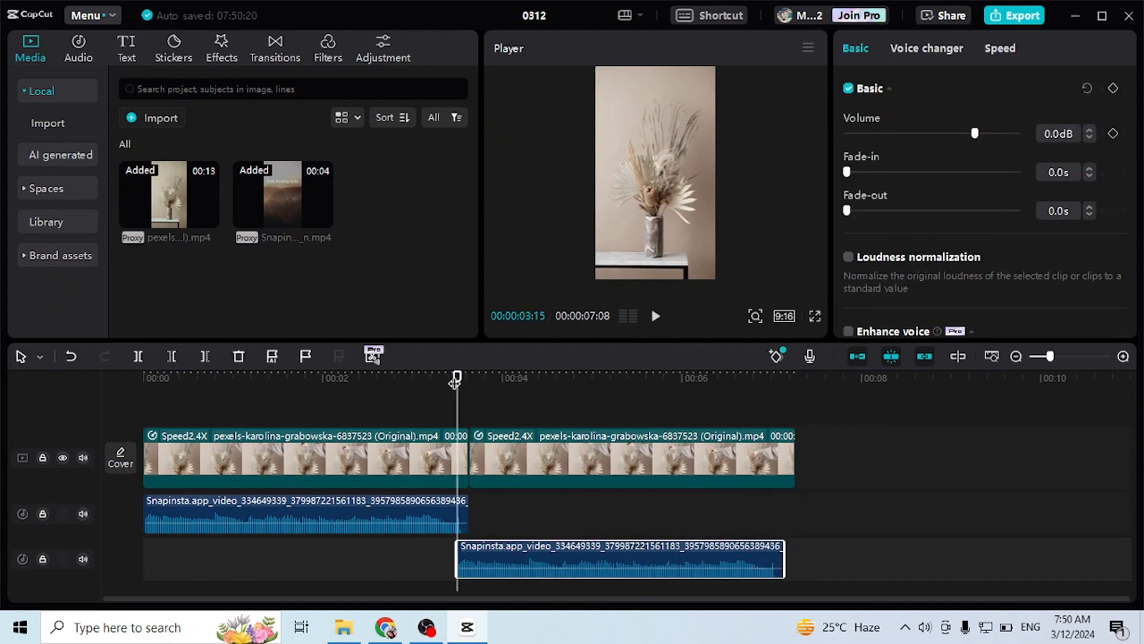
click(416, 465)
drag(468, 462, 456, 460)
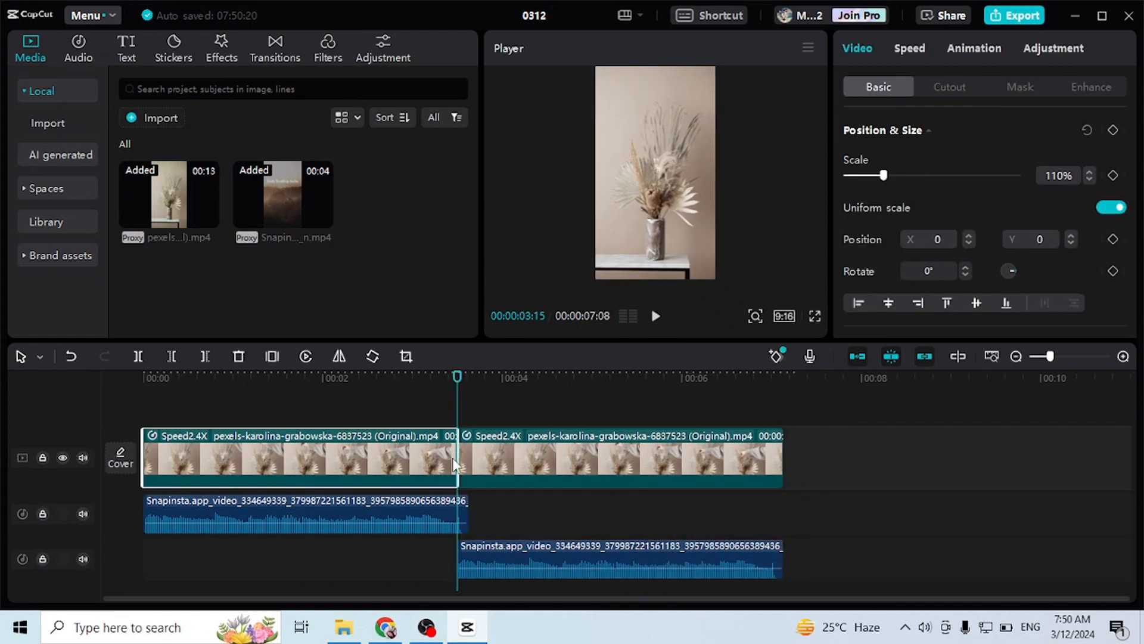
click(656, 317)
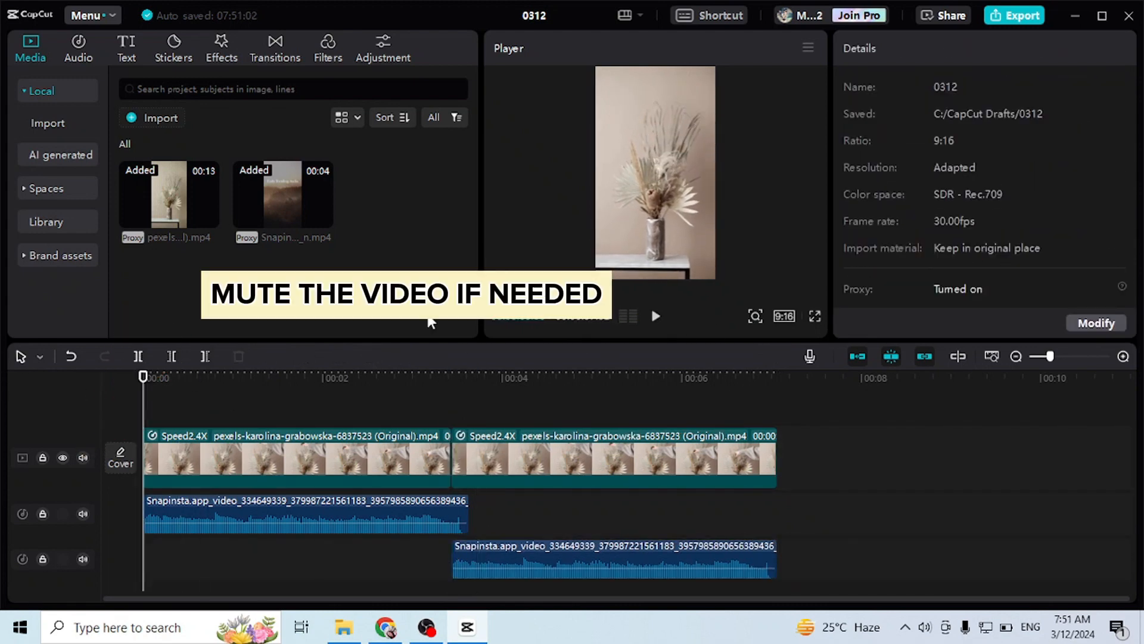
click(658, 322)
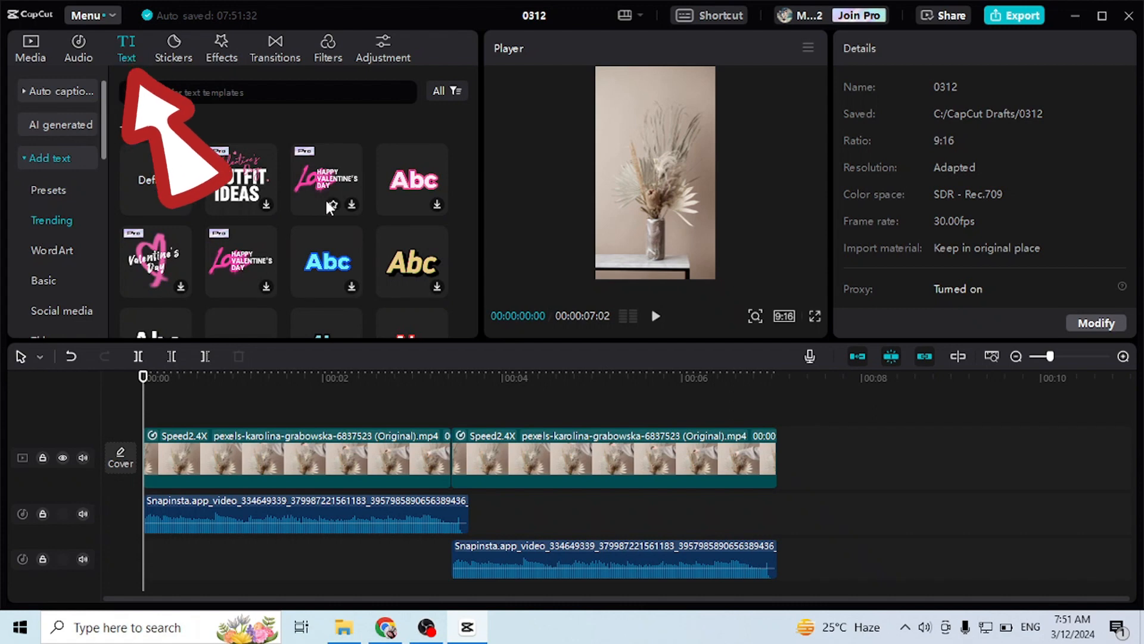
- Add a default text reading "3 tools I use everyday to solve productivity challenges" and center it horizontally above the vase
click(158, 180)
drag(156, 190, 148, 414)
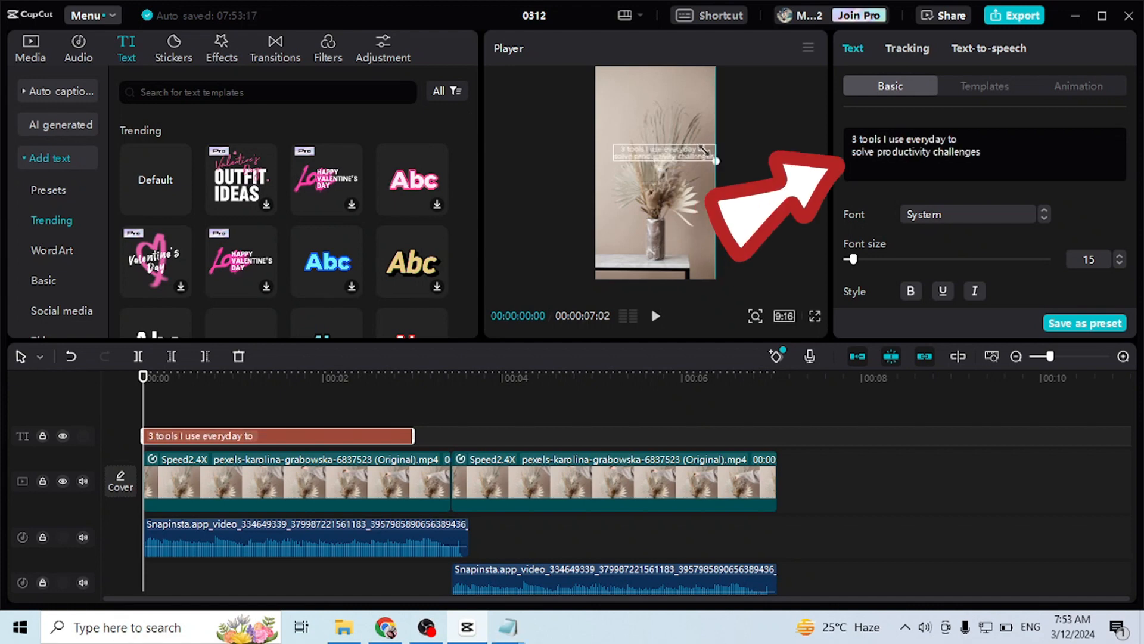
drag(679, 155, 667, 159)
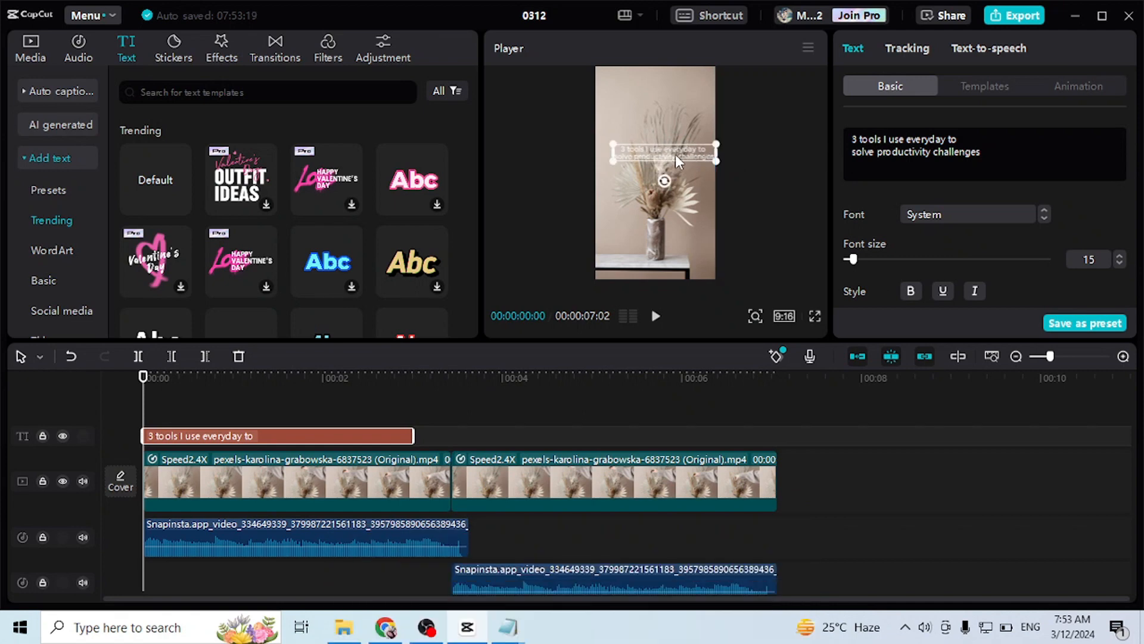
- Set the title text's color to black (000000) and its font to Times New Roman
scroll(960, 210, down, 3)
click(963, 209)
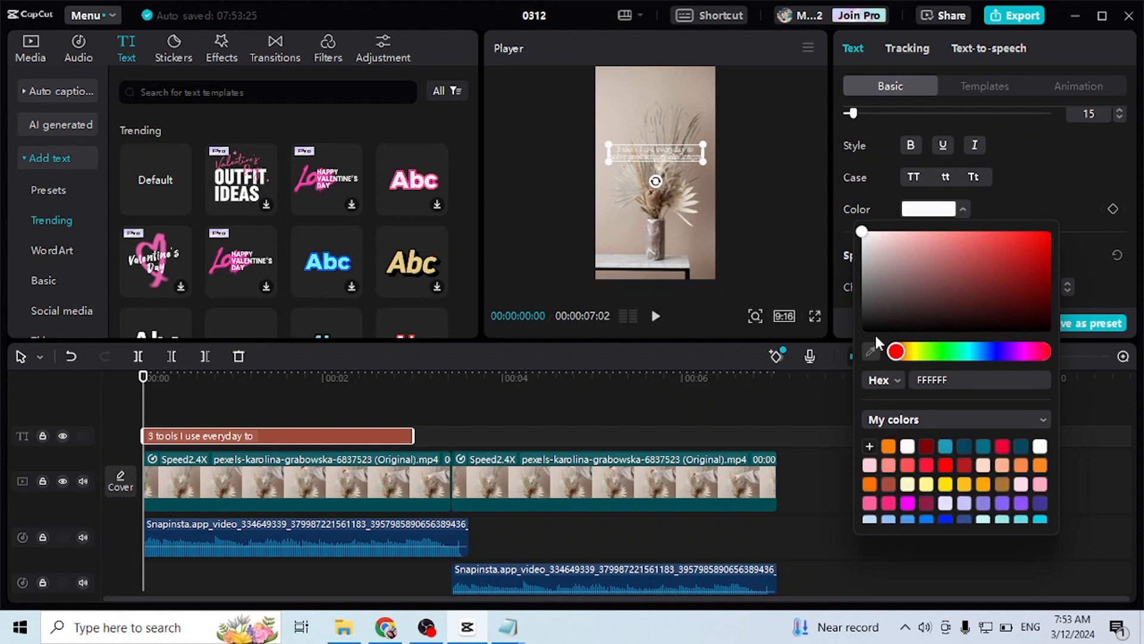
drag(864, 325, 849, 339)
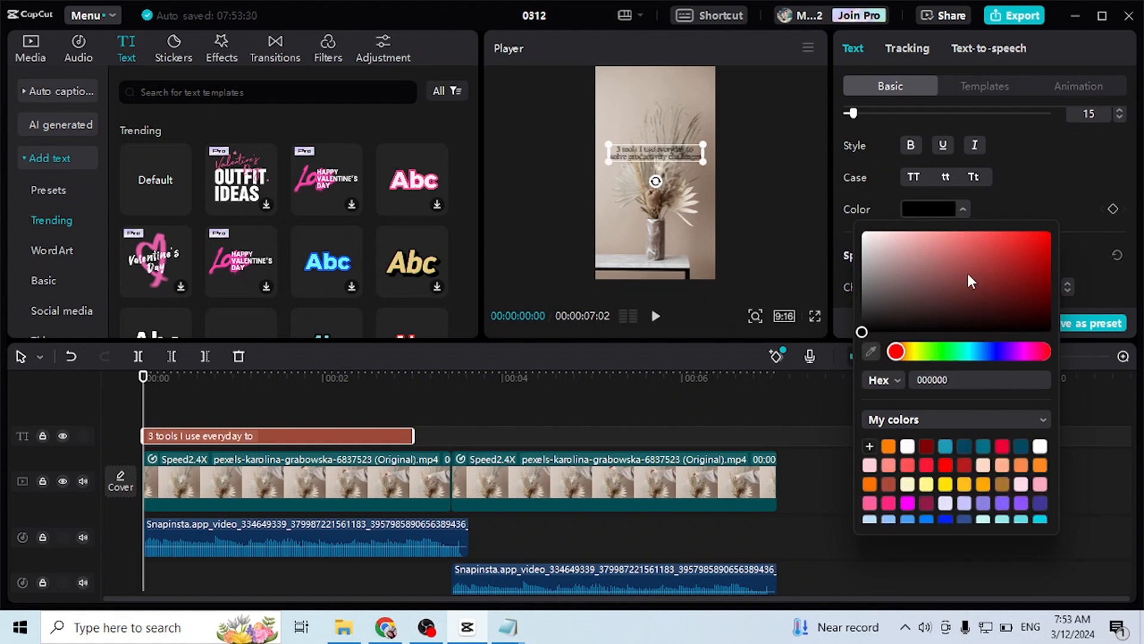
click(1043, 206)
scroll(960, 210, up, 3)
click(960, 210)
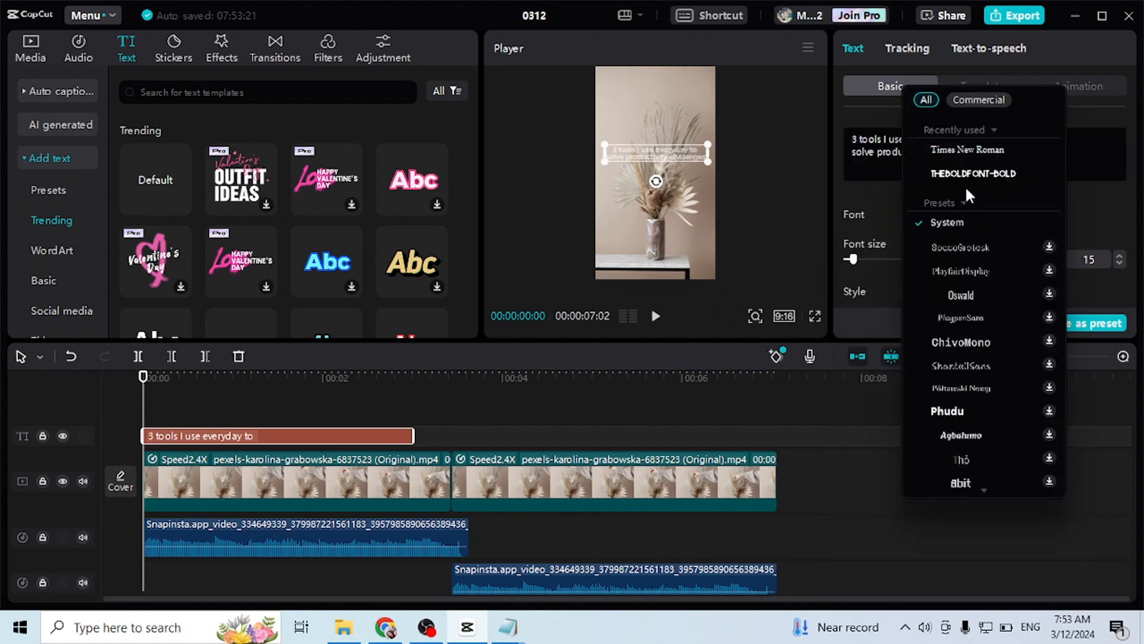
click(972, 150)
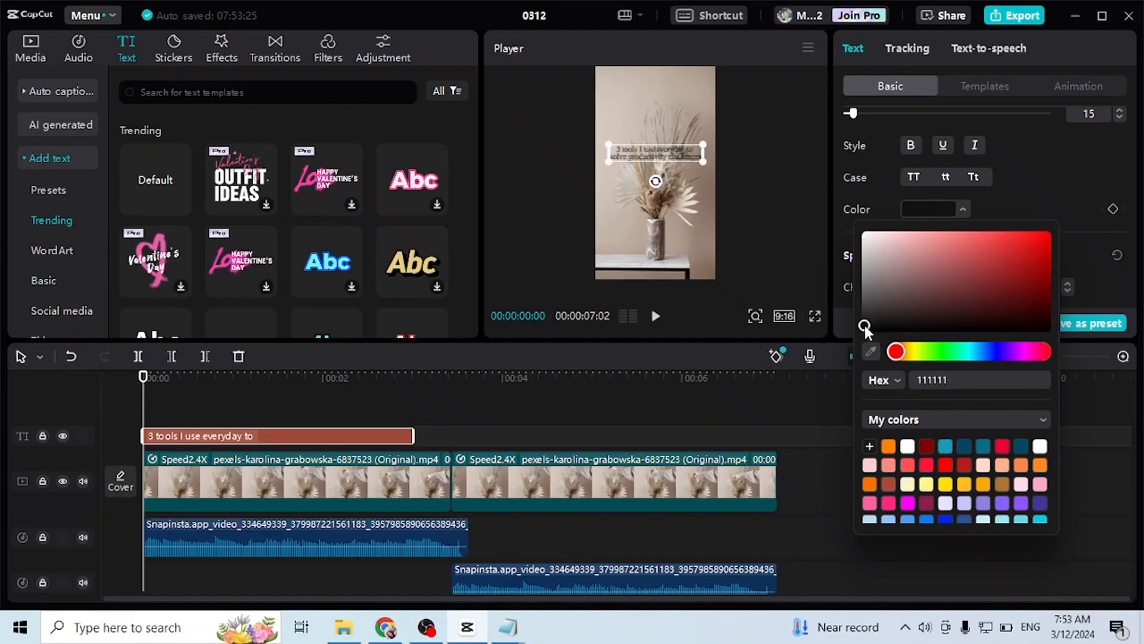
drag(864, 325, 845, 341)
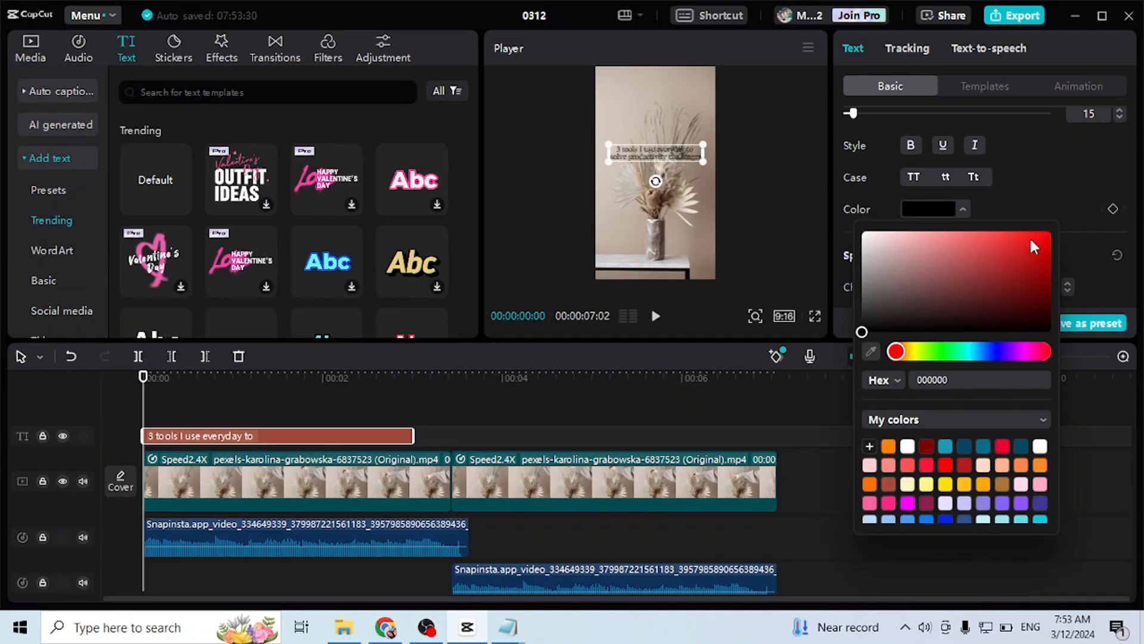
click(1044, 215)
- Turn on a solid white background behind the title text
scroll(1032, 218, down, 6)
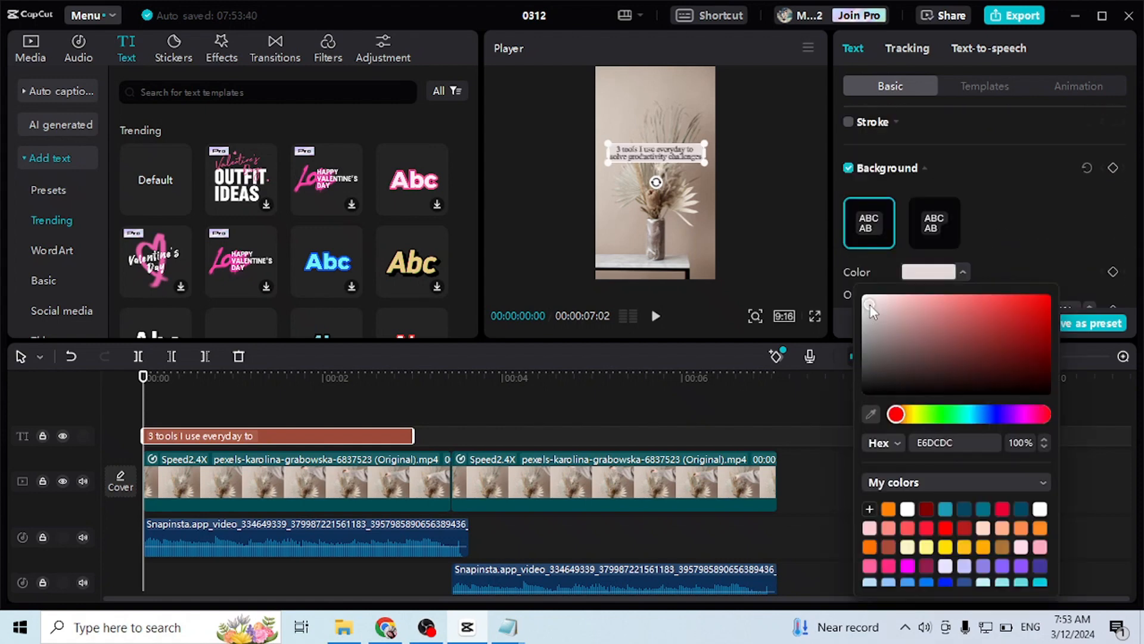
click(992, 222)
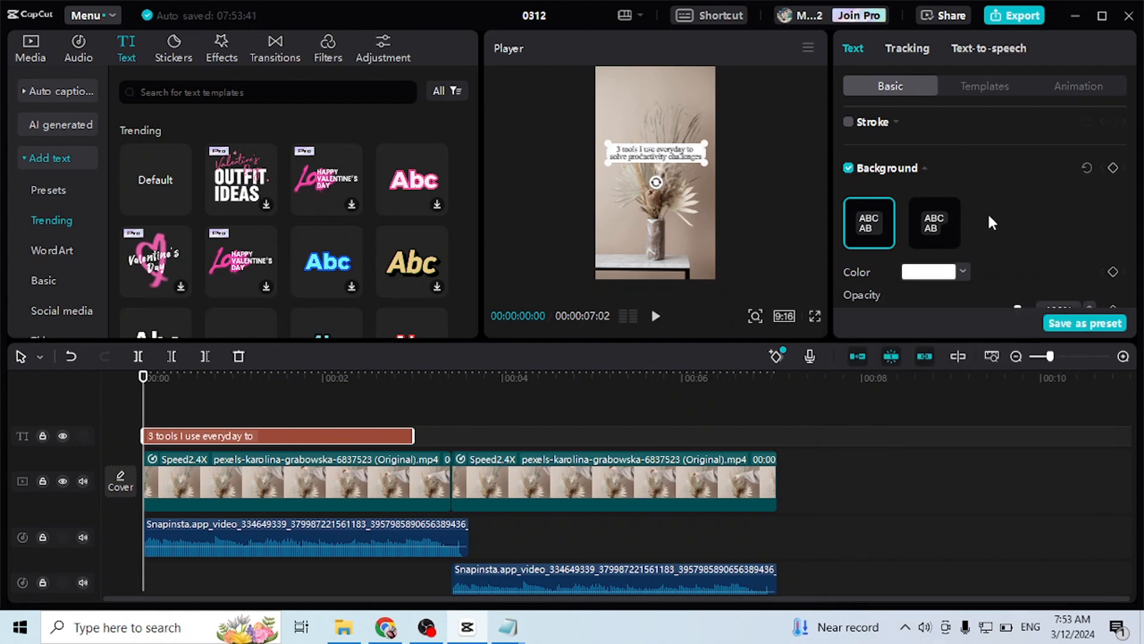
scroll(985, 225, down, 2)
- Extend the title text to the end of the video and move it slightly higher in the frame
drag(414, 436, 780, 446)
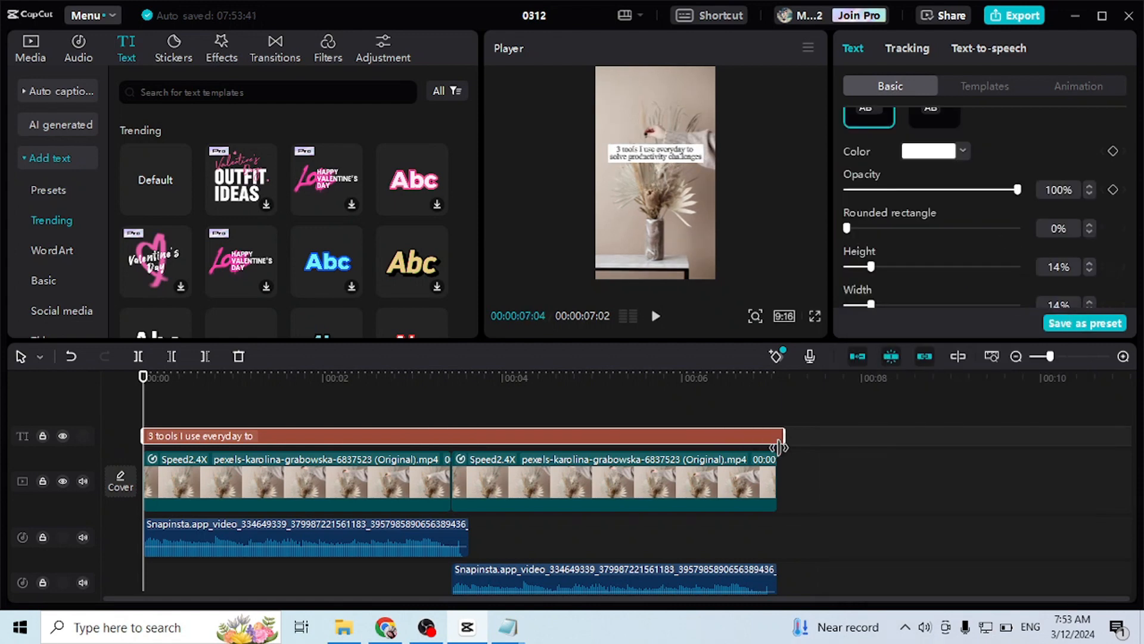
drag(663, 156, 660, 127)
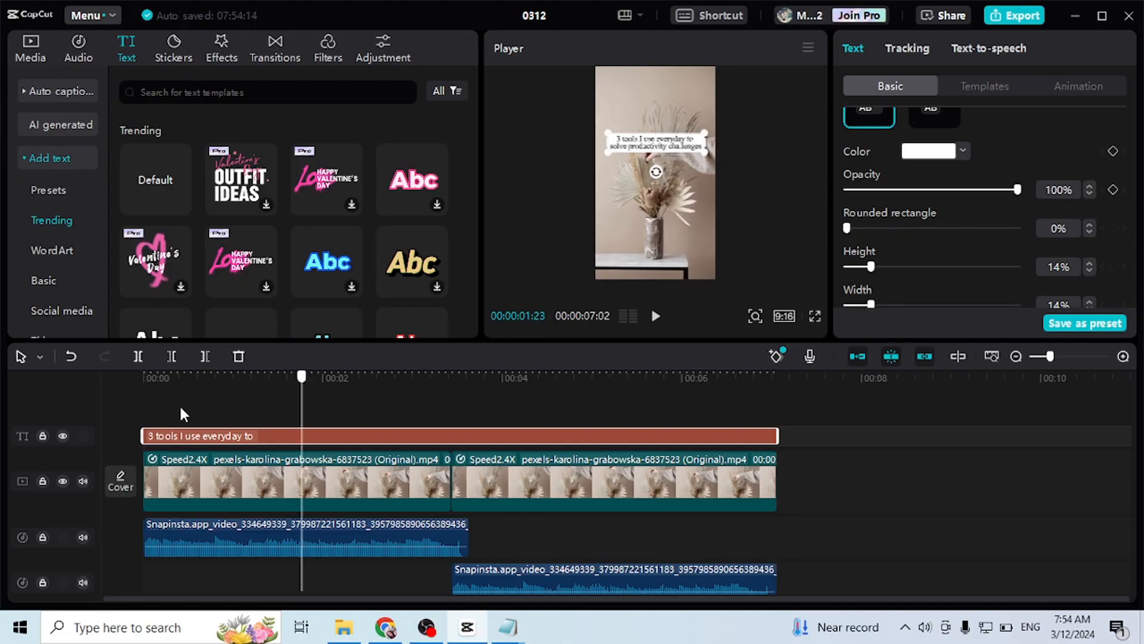
- Add a second text listing "1. Chat GPT", "2. Notion" and "3. CapCut" below the title, and give it a stroke
click(155, 180)
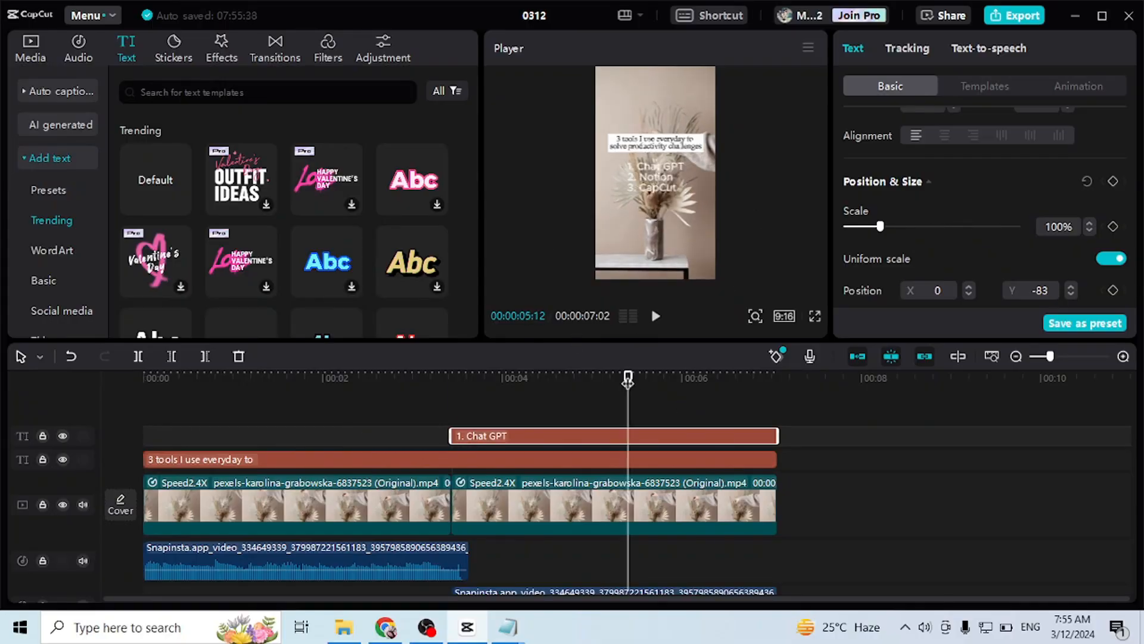
scroll(933, 195, up, 3)
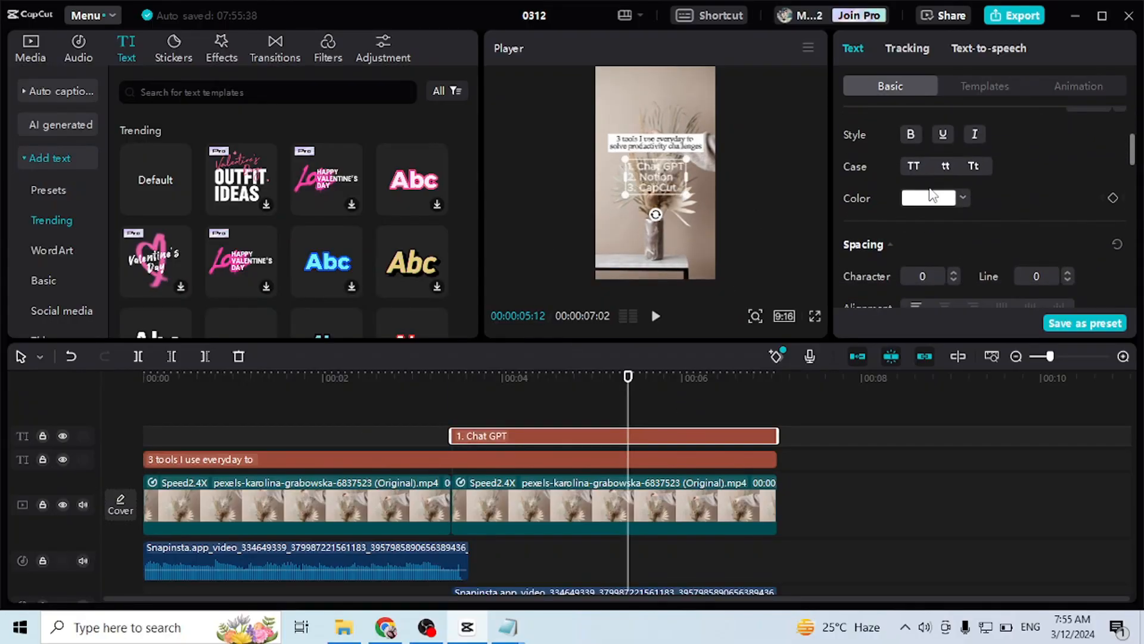
scroll(930, 190, down, 10)
click(850, 168)
- Play the whole video from the start in full screen to review the text timing
drag(628, 377, 144, 376)
click(814, 316)
key(space)
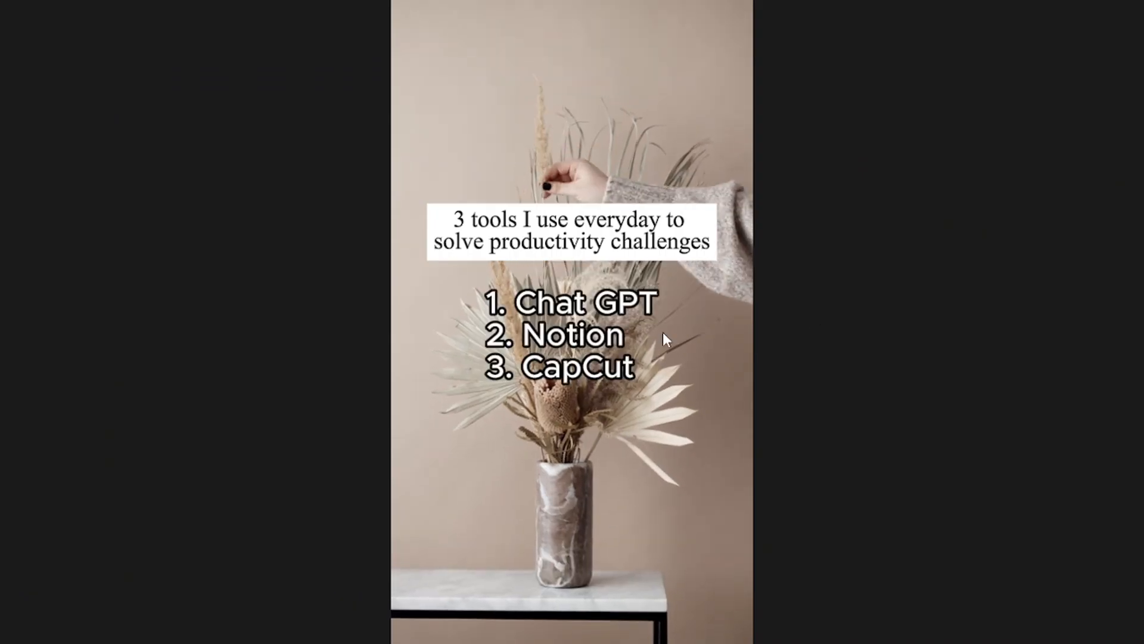
click(794, 567)
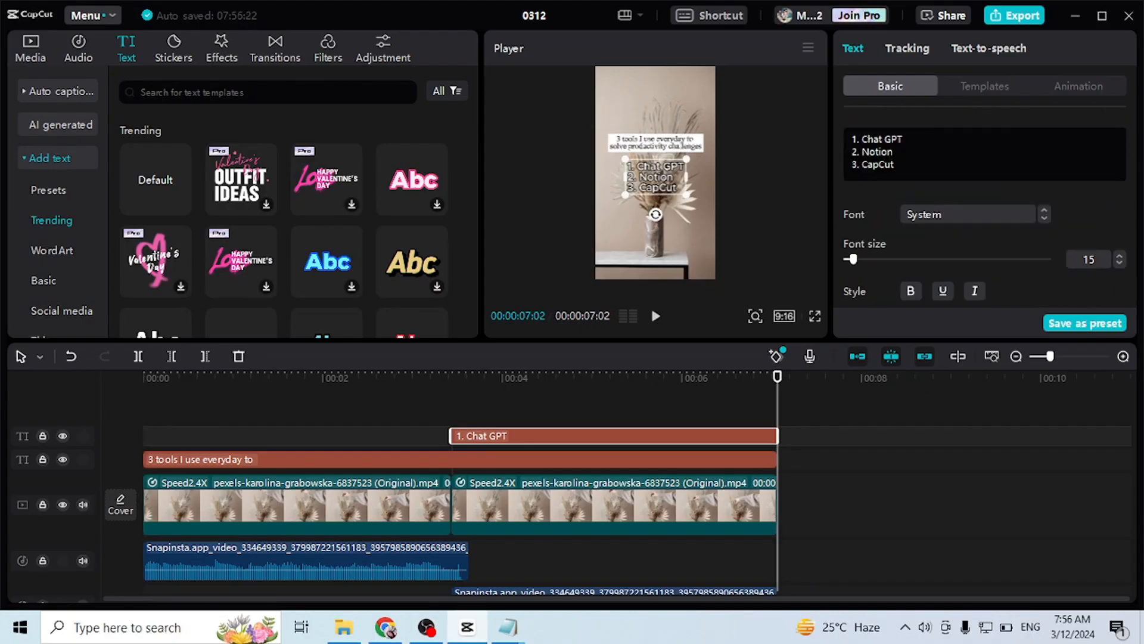
- Change the number at the start of the title text to 5
click(376, 459)
drag(857, 139, 852, 139)
text(5)
- Add "4. Canva" and "5. Keywods.io" to the tools list, and make the list text start earlier on the timeline
click(529, 435)
click(898, 164)
key(Return)
text(4. Canva)
key(Return)
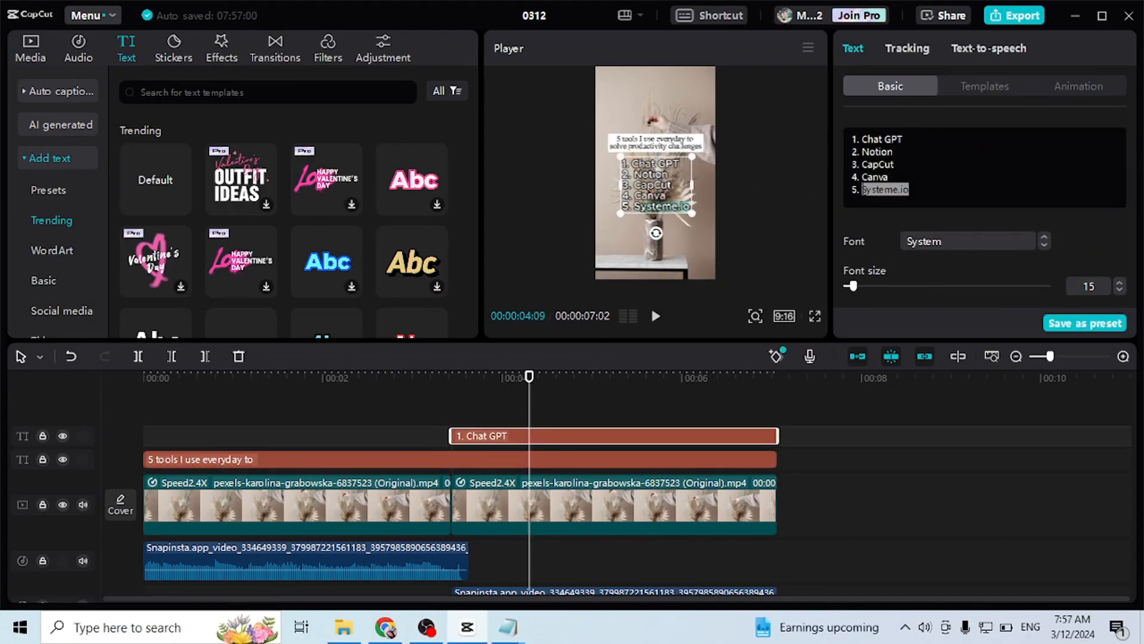
text(Keywods.io)
drag(450, 436, 354, 436)
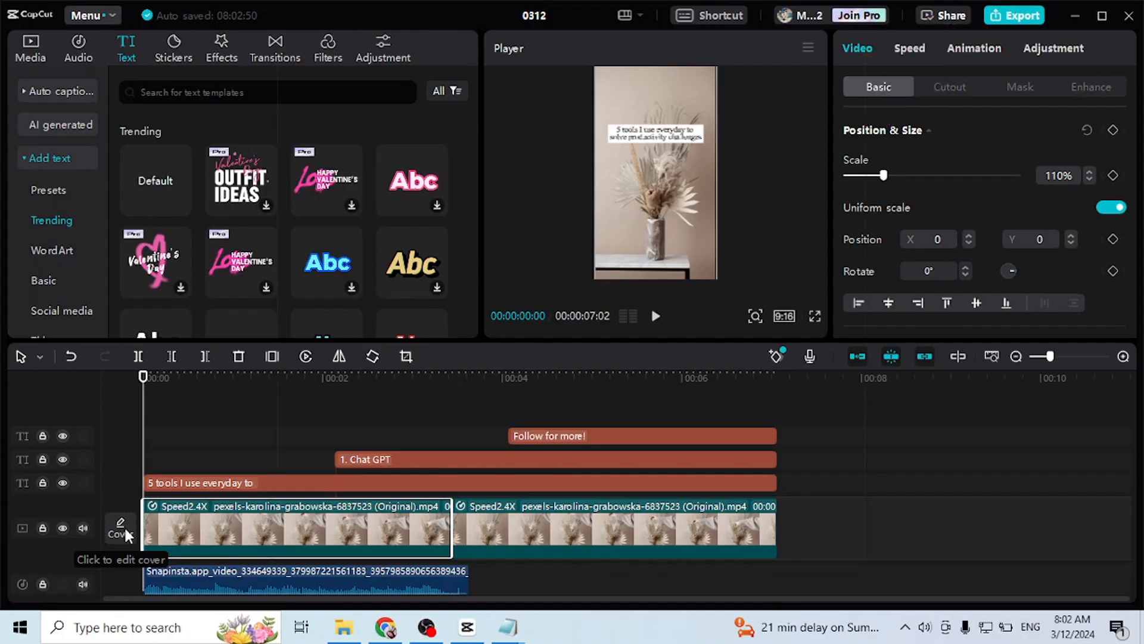
- Edit the video's cover and export the project as mp4 with the title "5 tools I use for productivity"
click(122, 529)
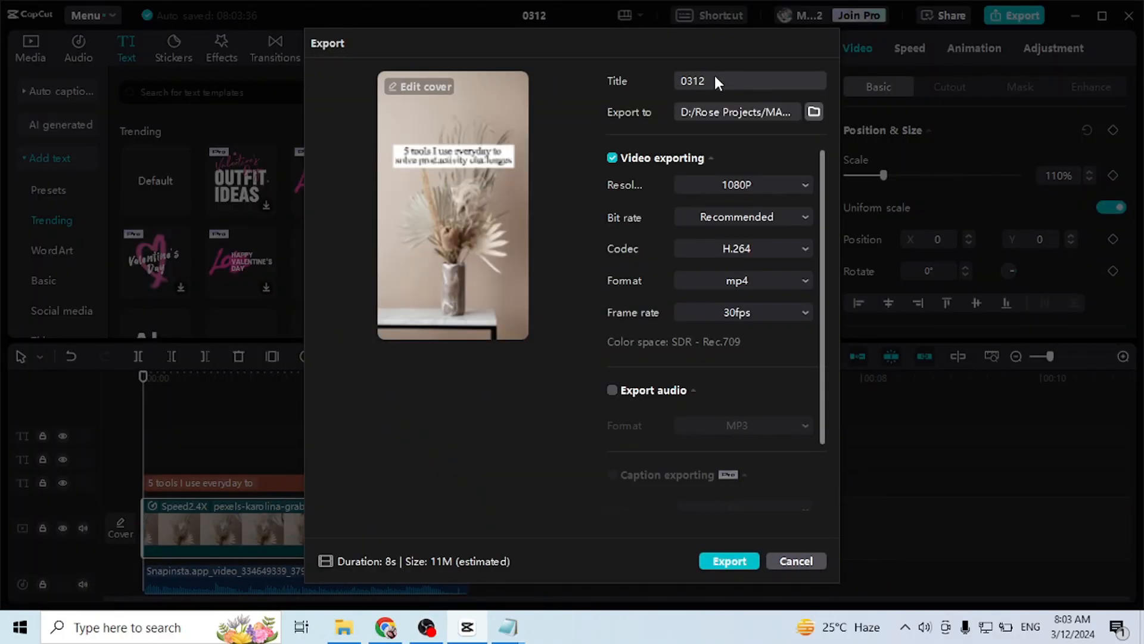
double_click(702, 76)
text(5 tools I use for productivity)
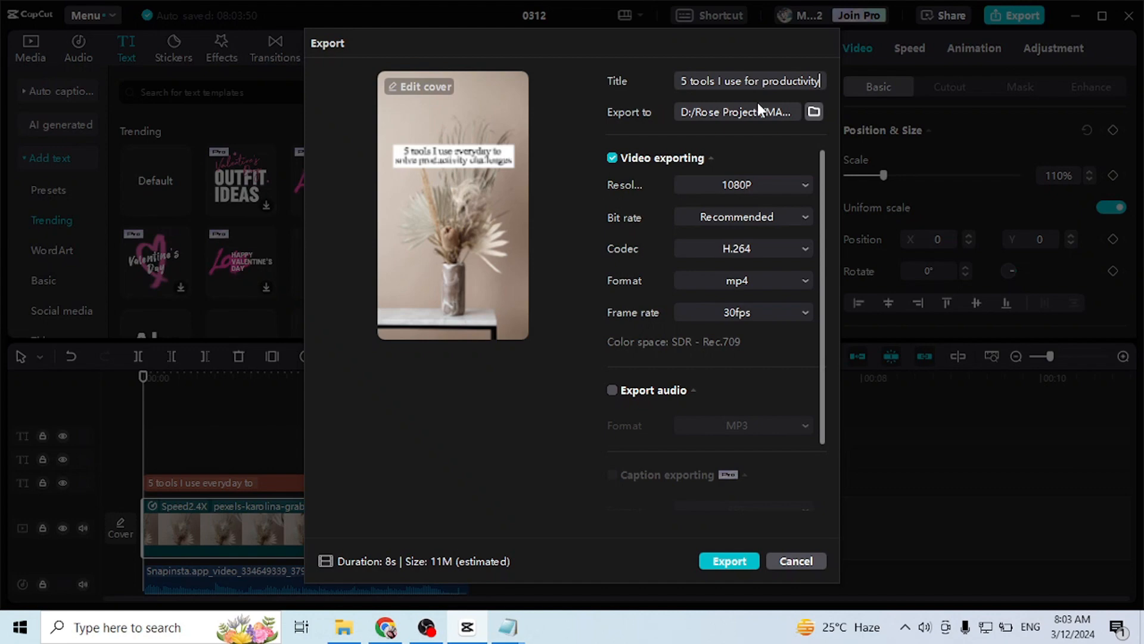
click(730, 561)
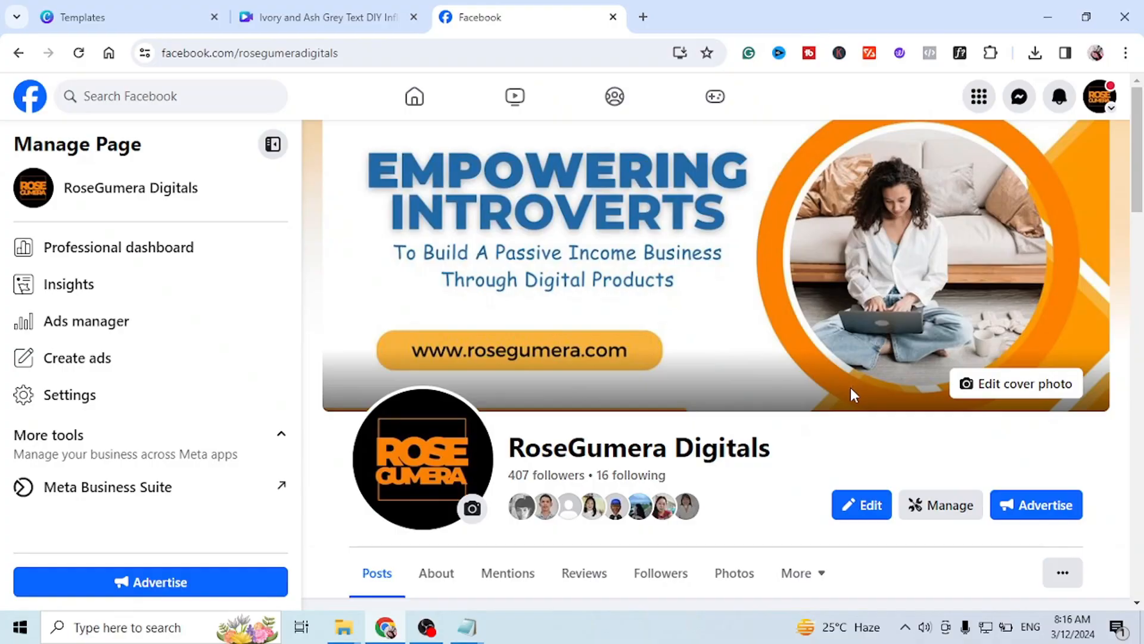
- Open Meta Business Suite from the Facebook page and add the video "5 tools I use for productivity" to a new reel
scroll(849, 388, down, 4)
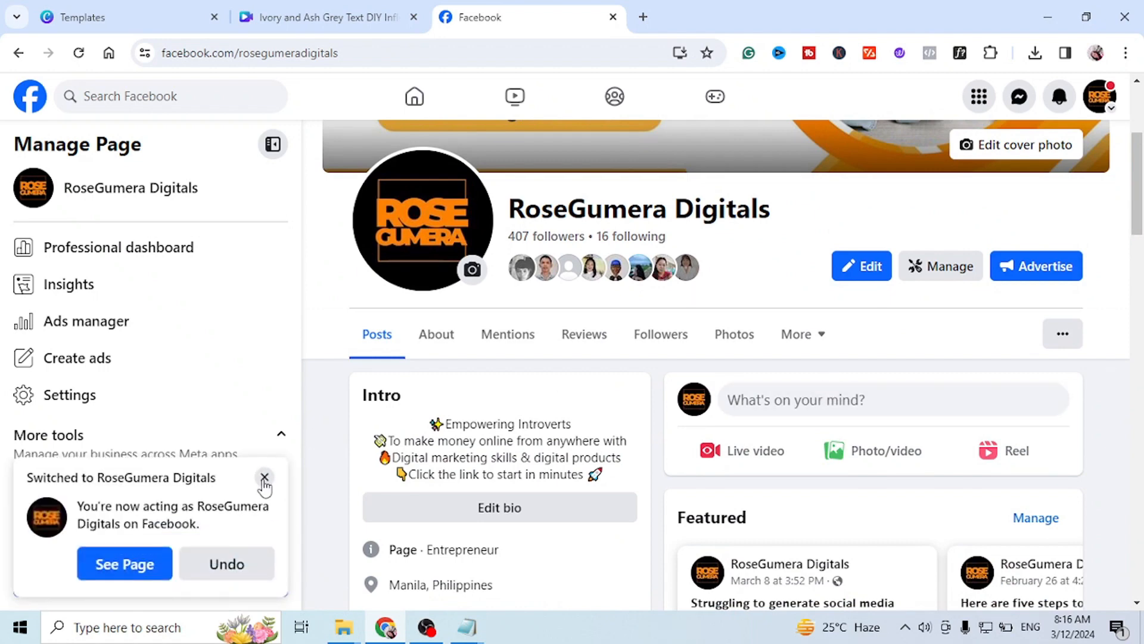
click(264, 479)
scroll(709, 440, down, 3)
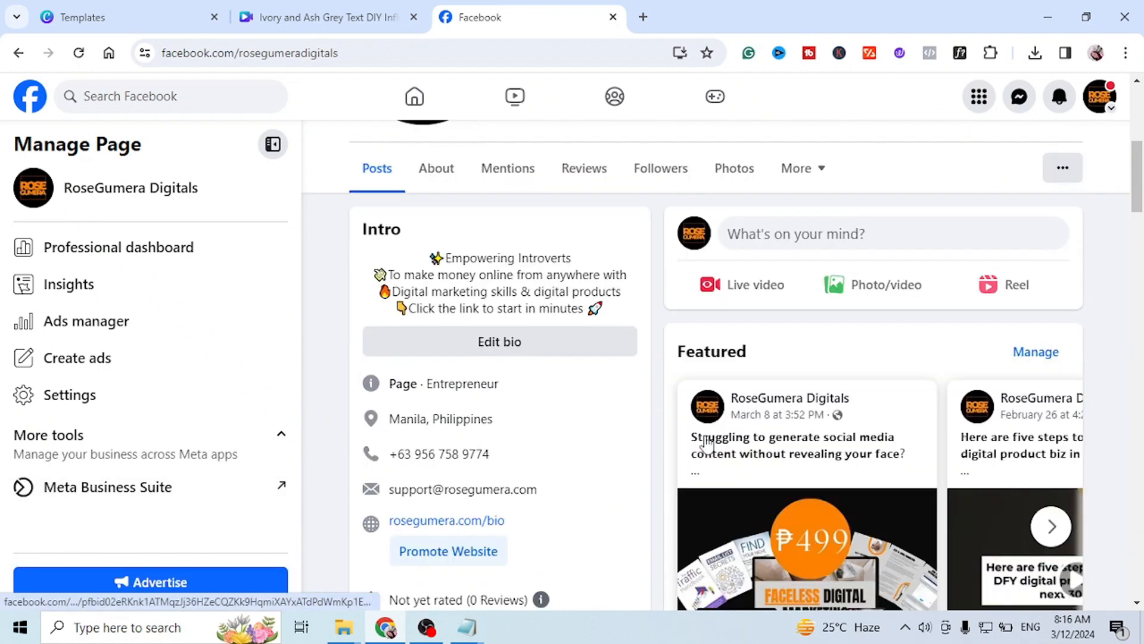
scroll(669, 442, up, 2)
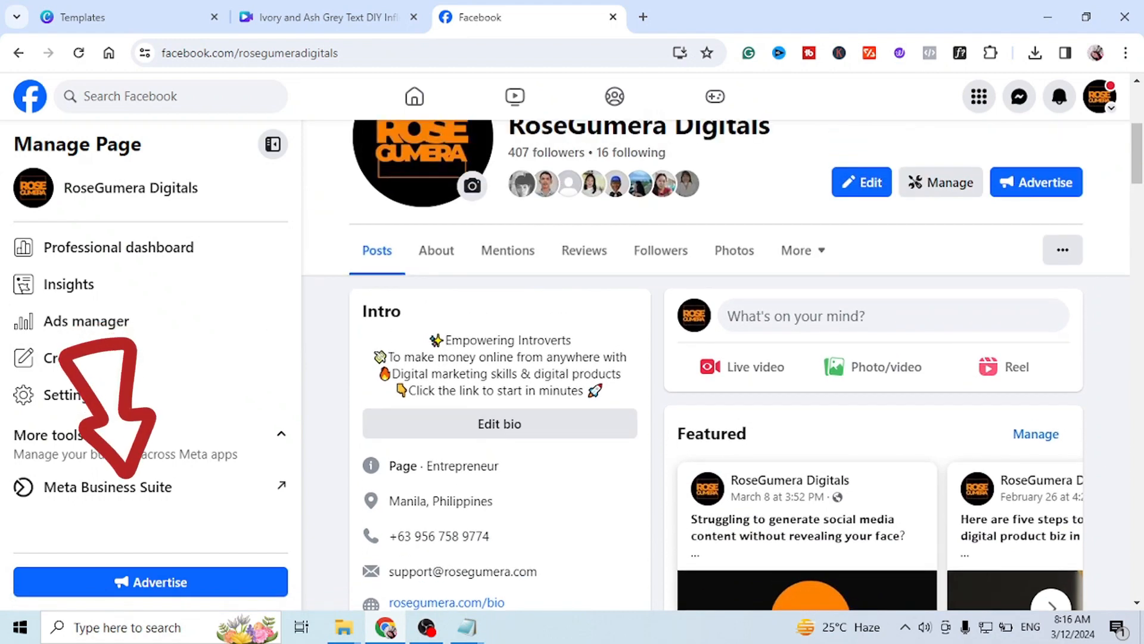
click(185, 497)
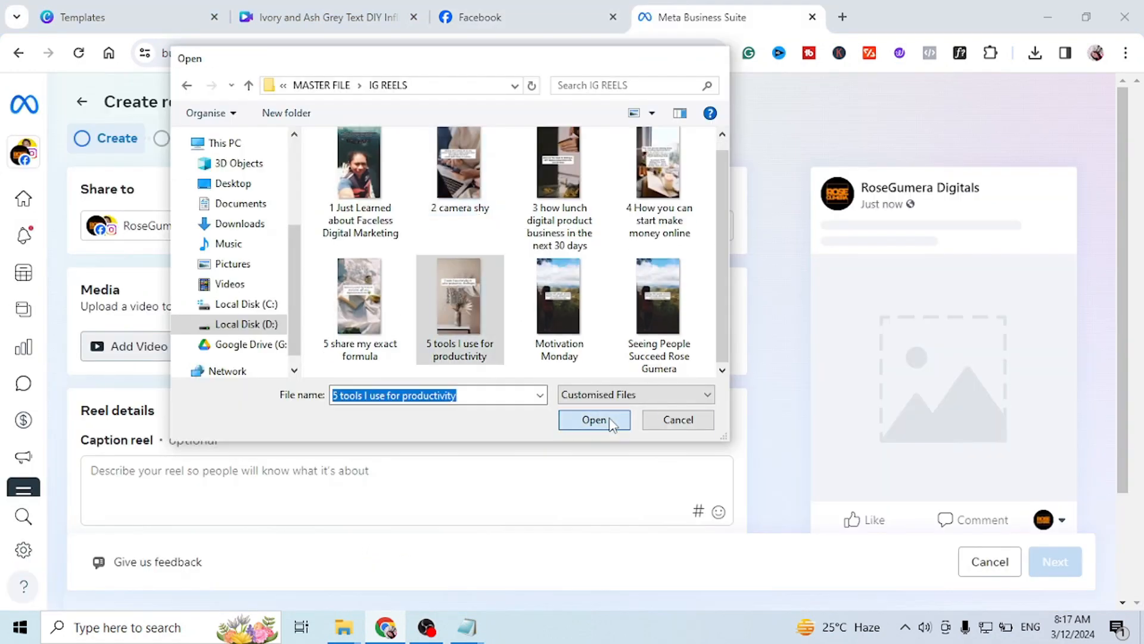
click(593, 419)
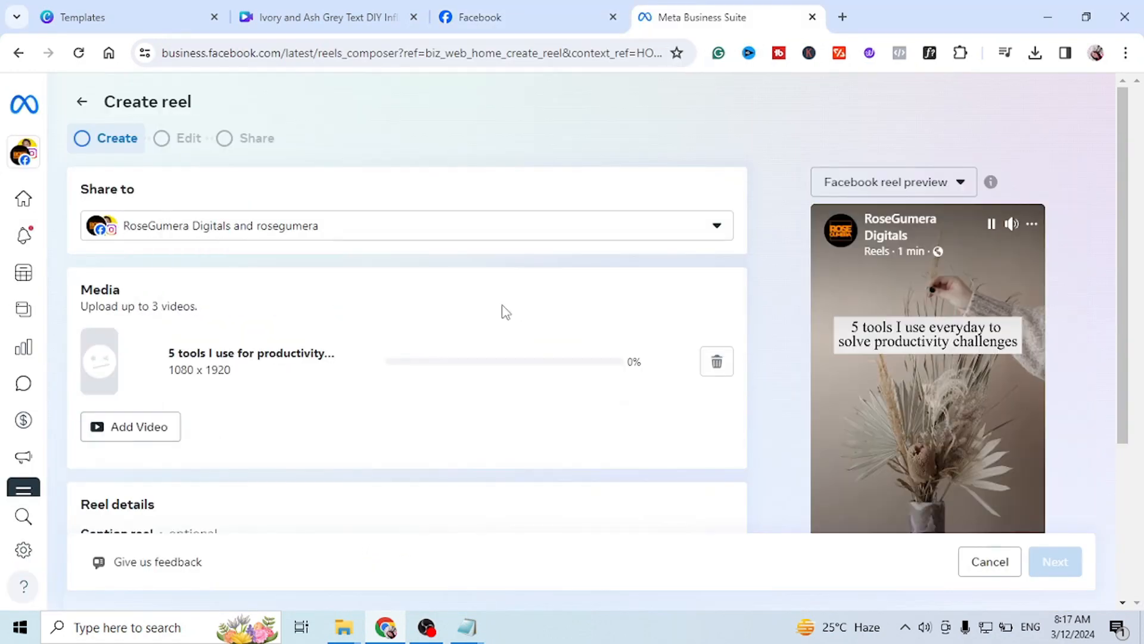
- Write the reel caption "Here are the 5 tools I use everyday to solve productivity challenges"
scroll(494, 324, down, 3)
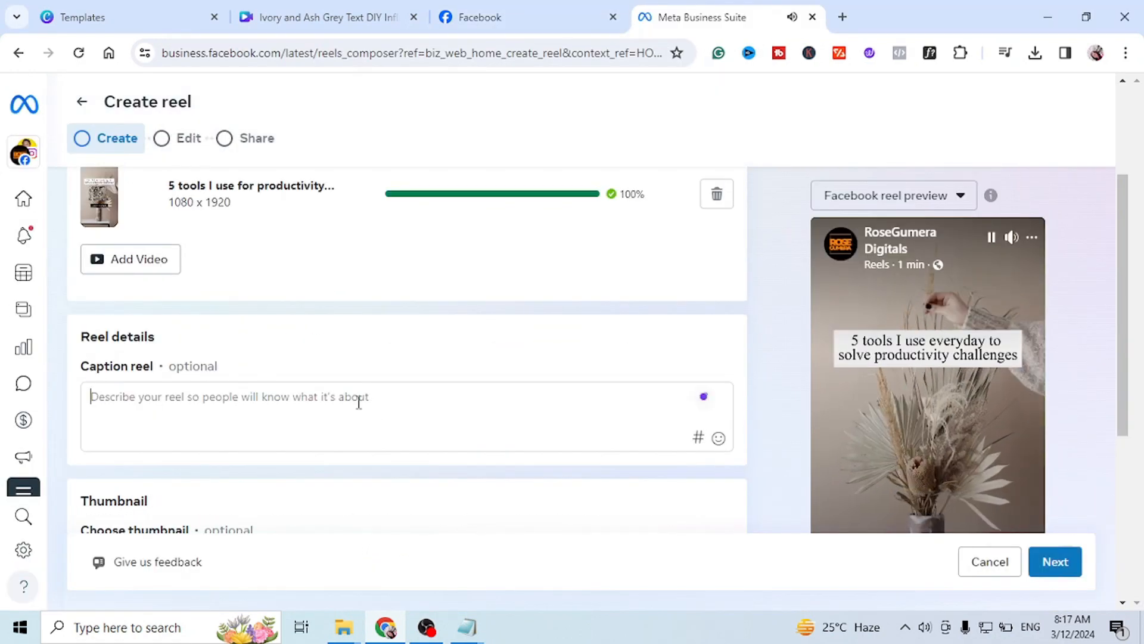
text(Here are the )
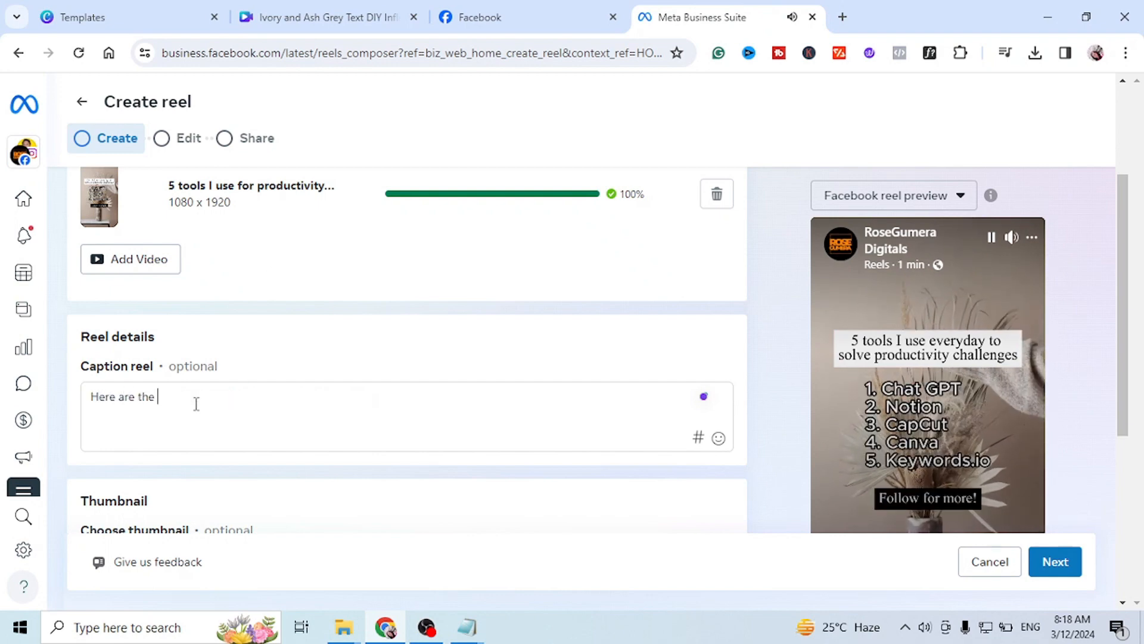
text(5 tools I use everyday)
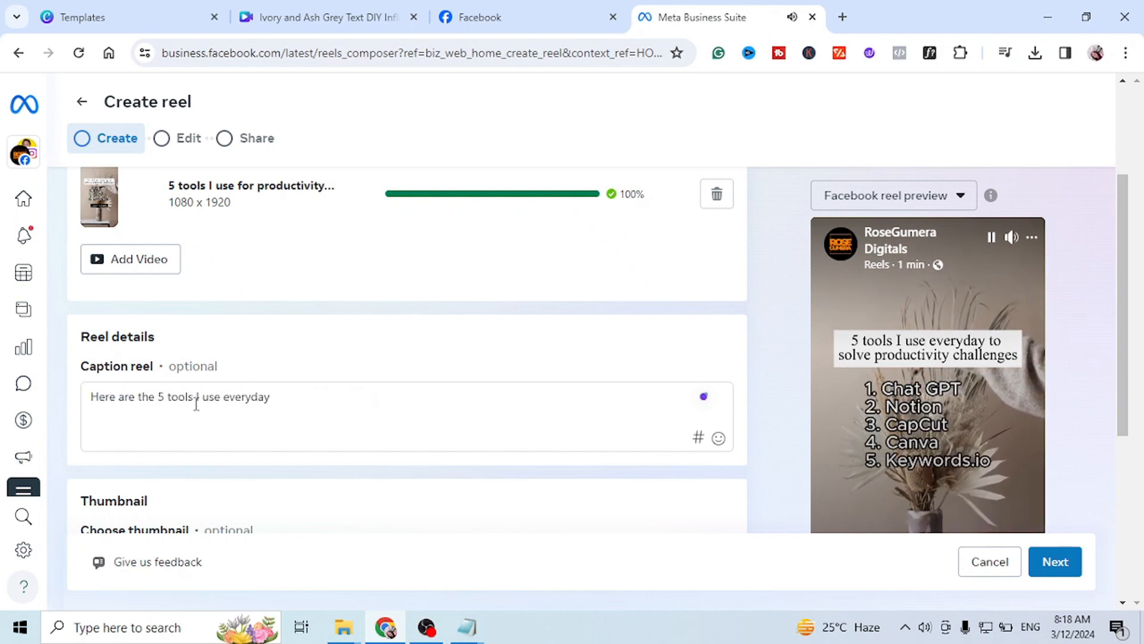
text( to solve productivity challenges)
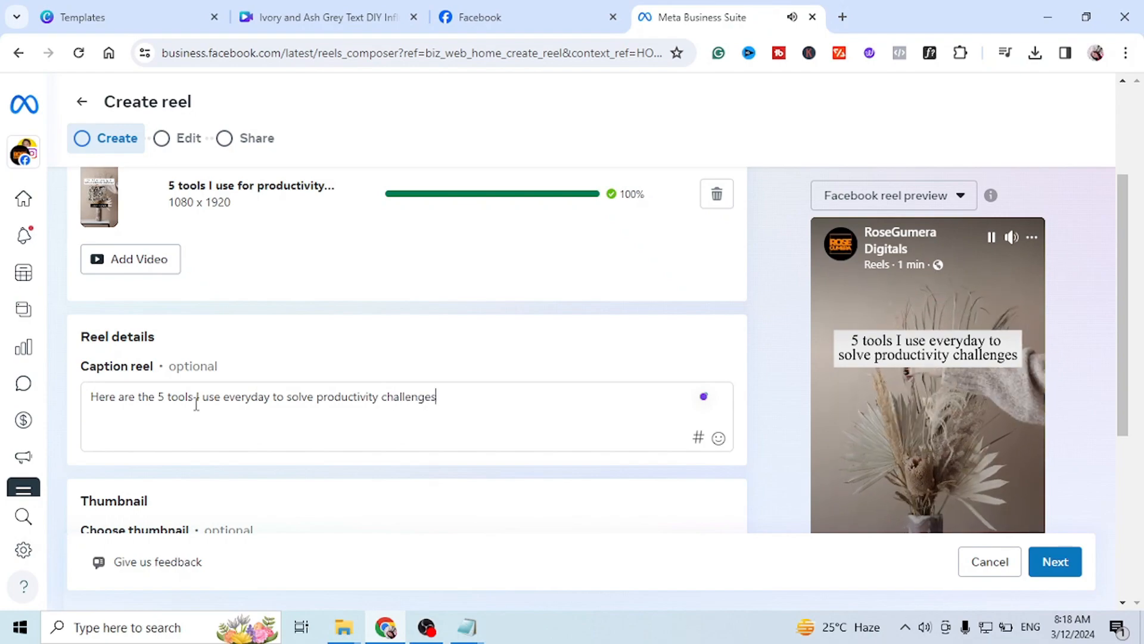
- Enter "Here are the 5 tools I use everyday to solve productivity challenges" in YayText, copy its Bold (sans) version and return to Meta Business Suite
drag(158, 397, 438, 397)
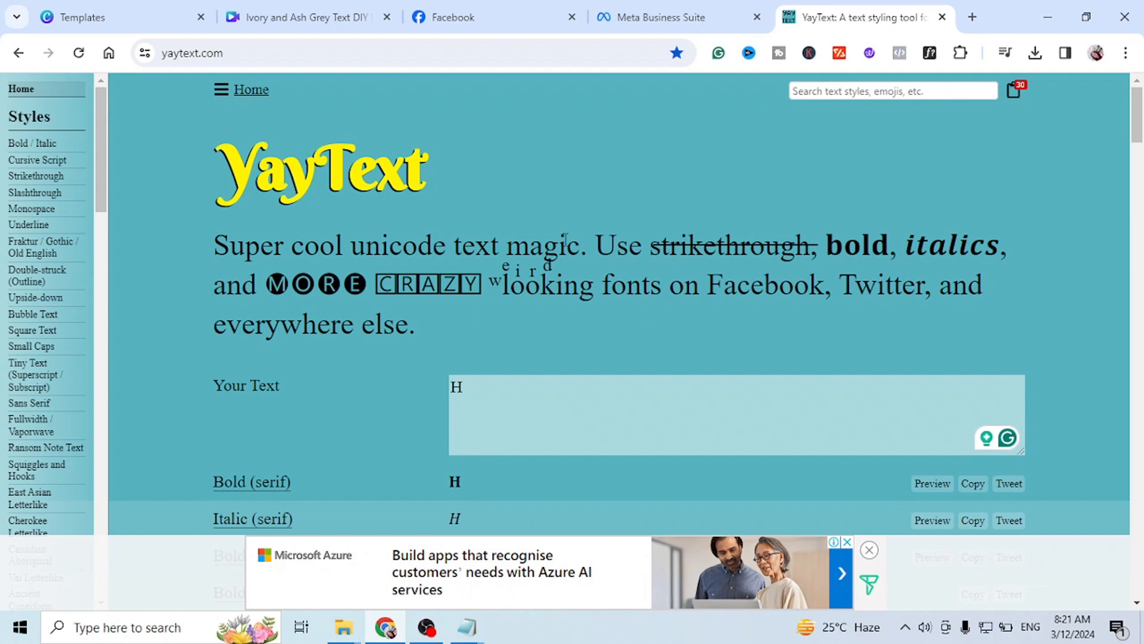
click(598, 57)
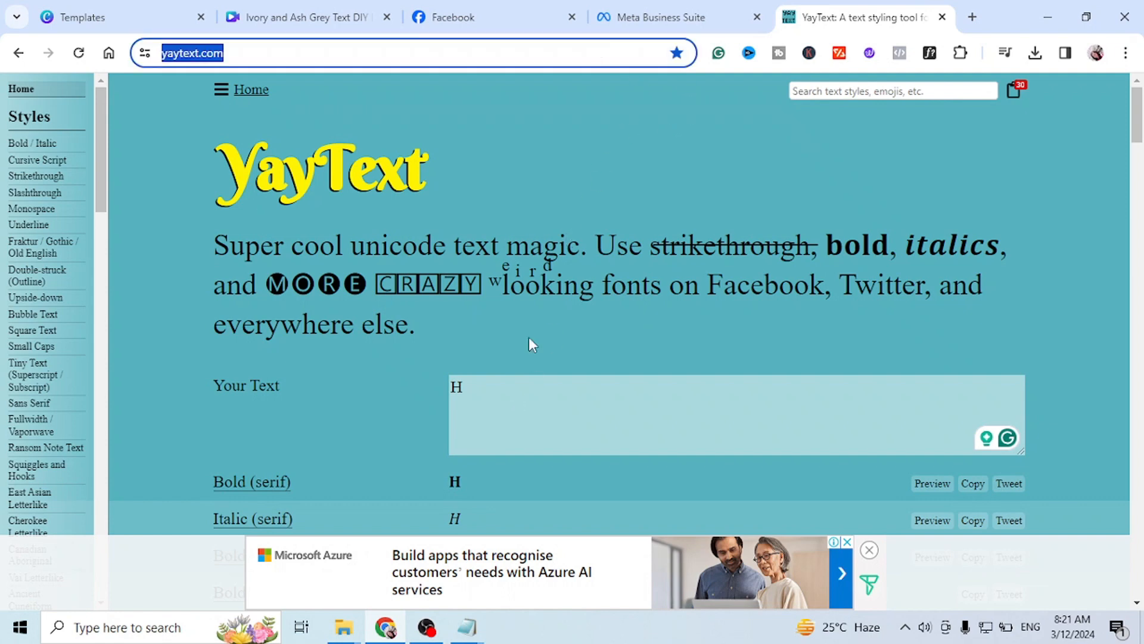
click(521, 388)
key(BackSpace)
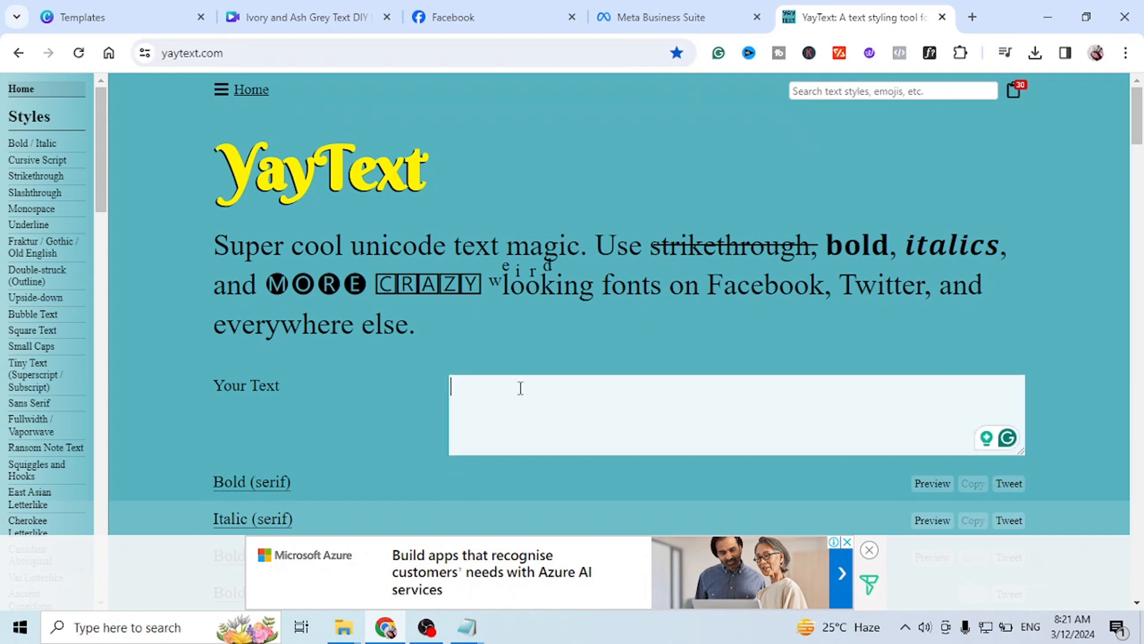
text(Here are the 5 tools I use everyday to solve productivity challenges)
scroll(970, 327, down, 4)
click(973, 324)
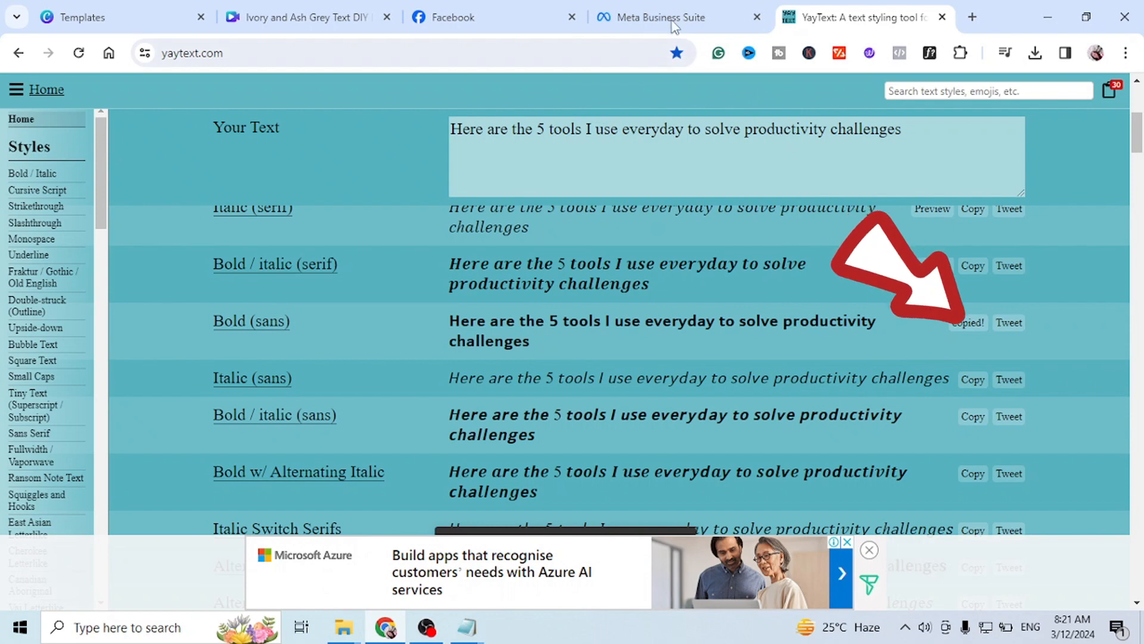
key(ctrl+shift+Tab)
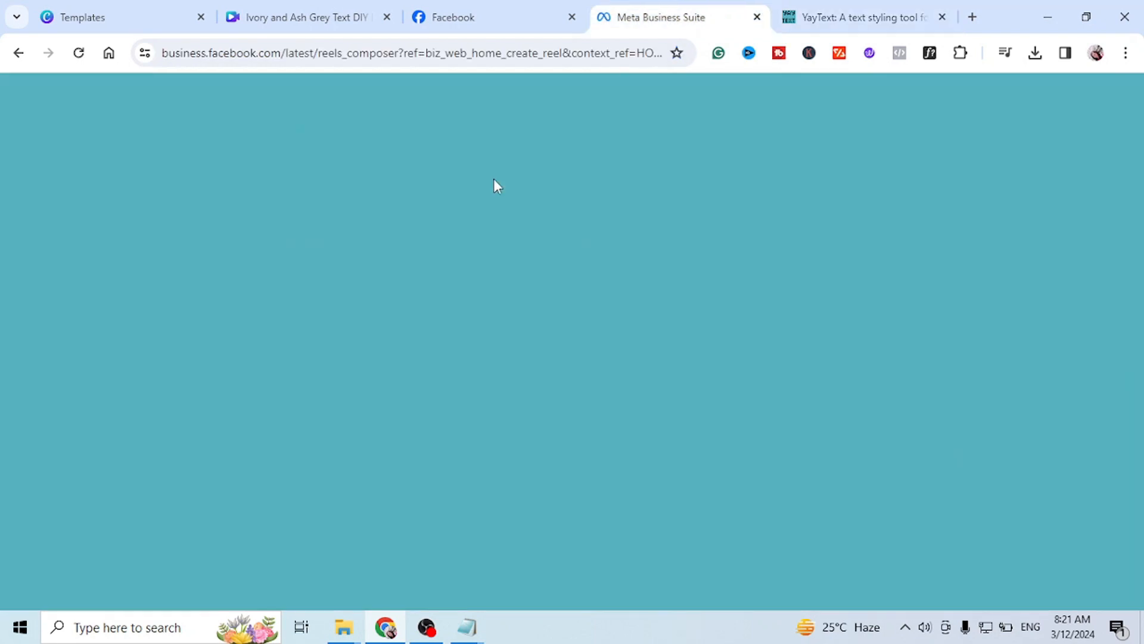